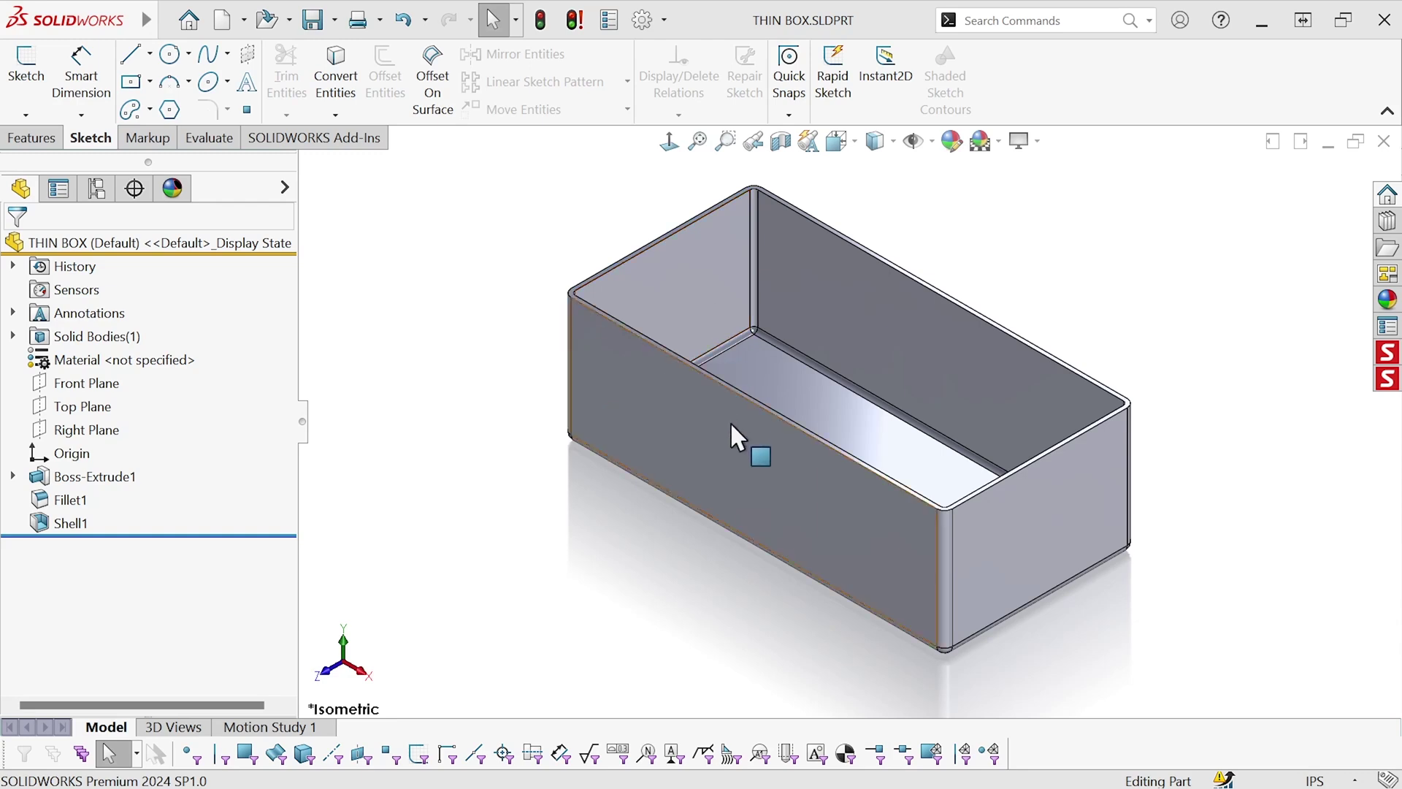
- Sketch a Ø2.5 circle centred on the origin of the box's front face
left_click(729, 447)
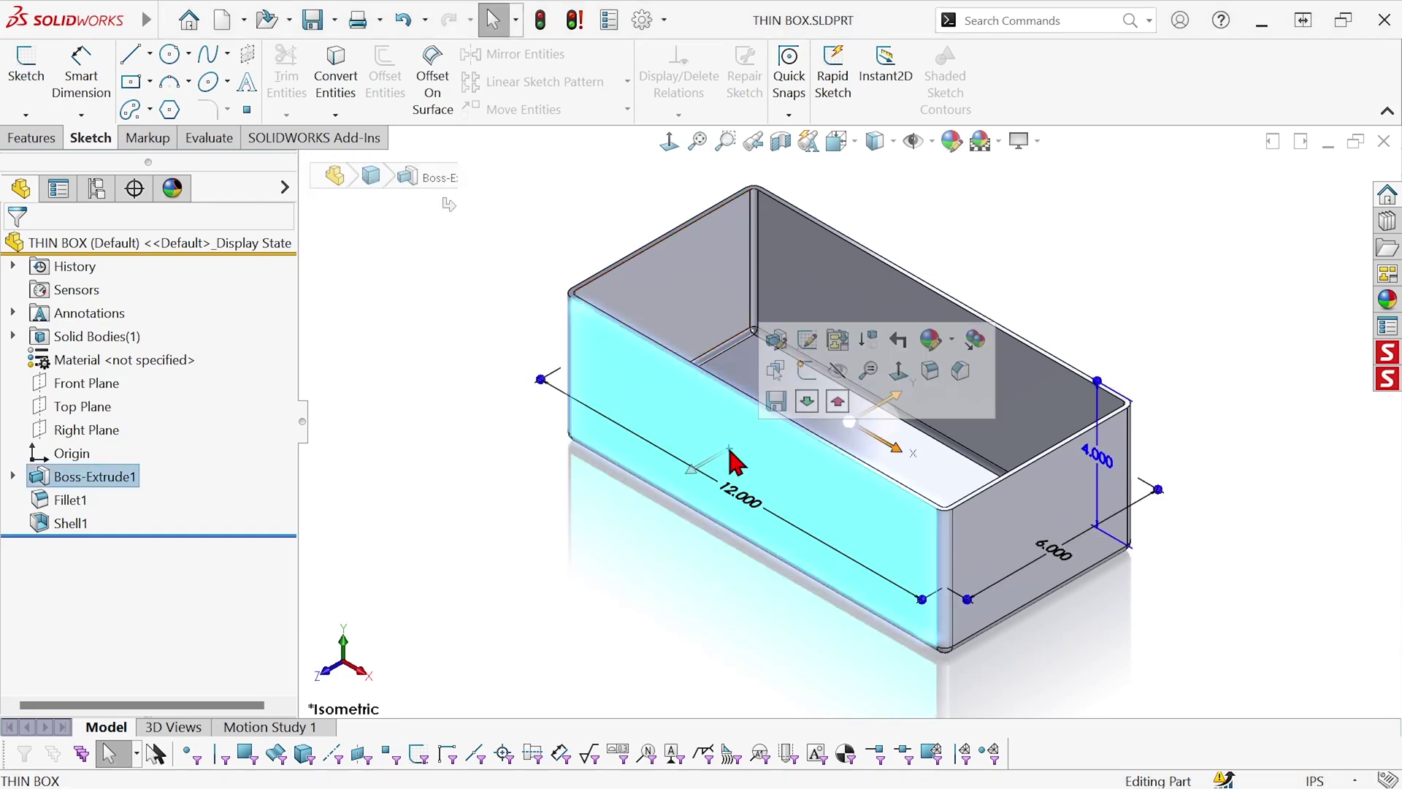
left_click(808, 374)
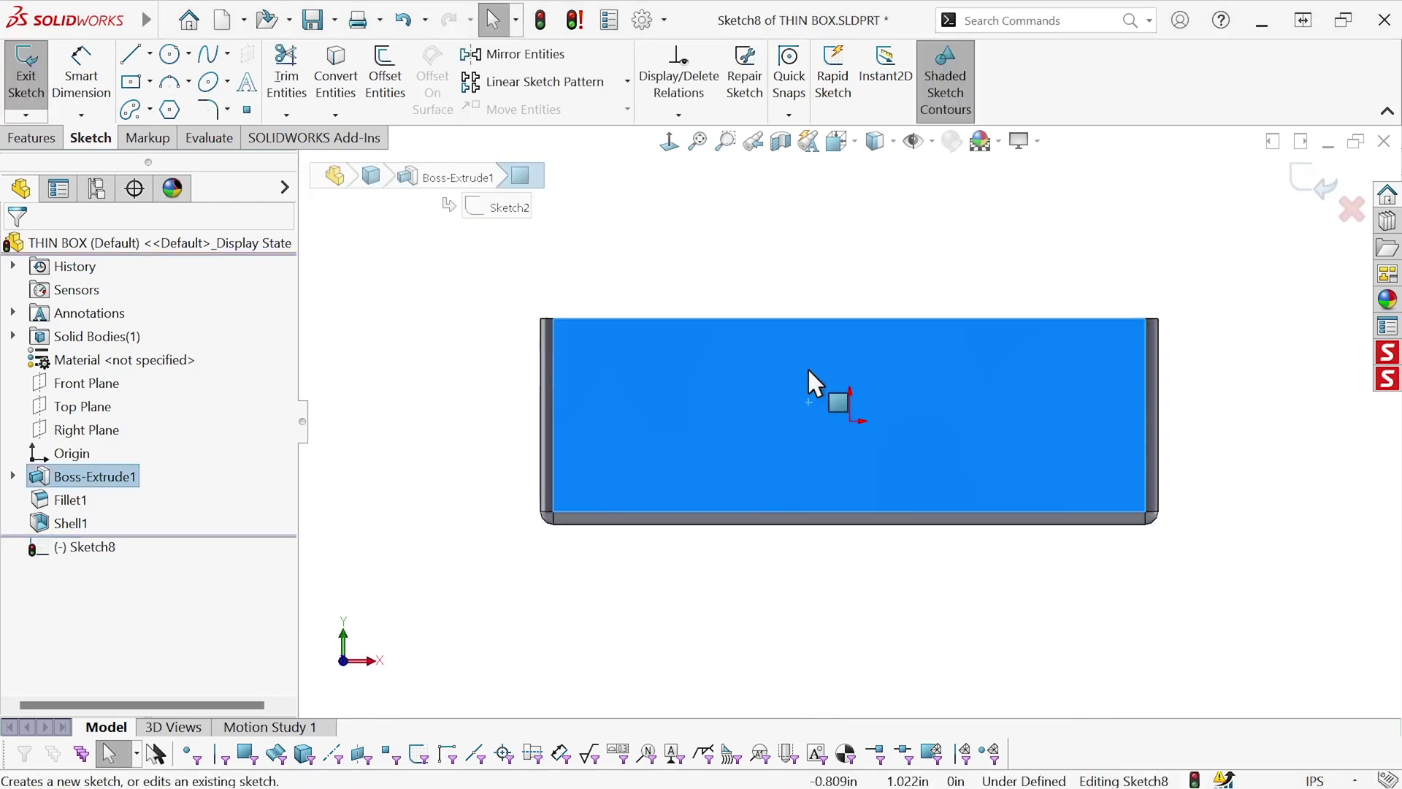
left_click(171, 54)
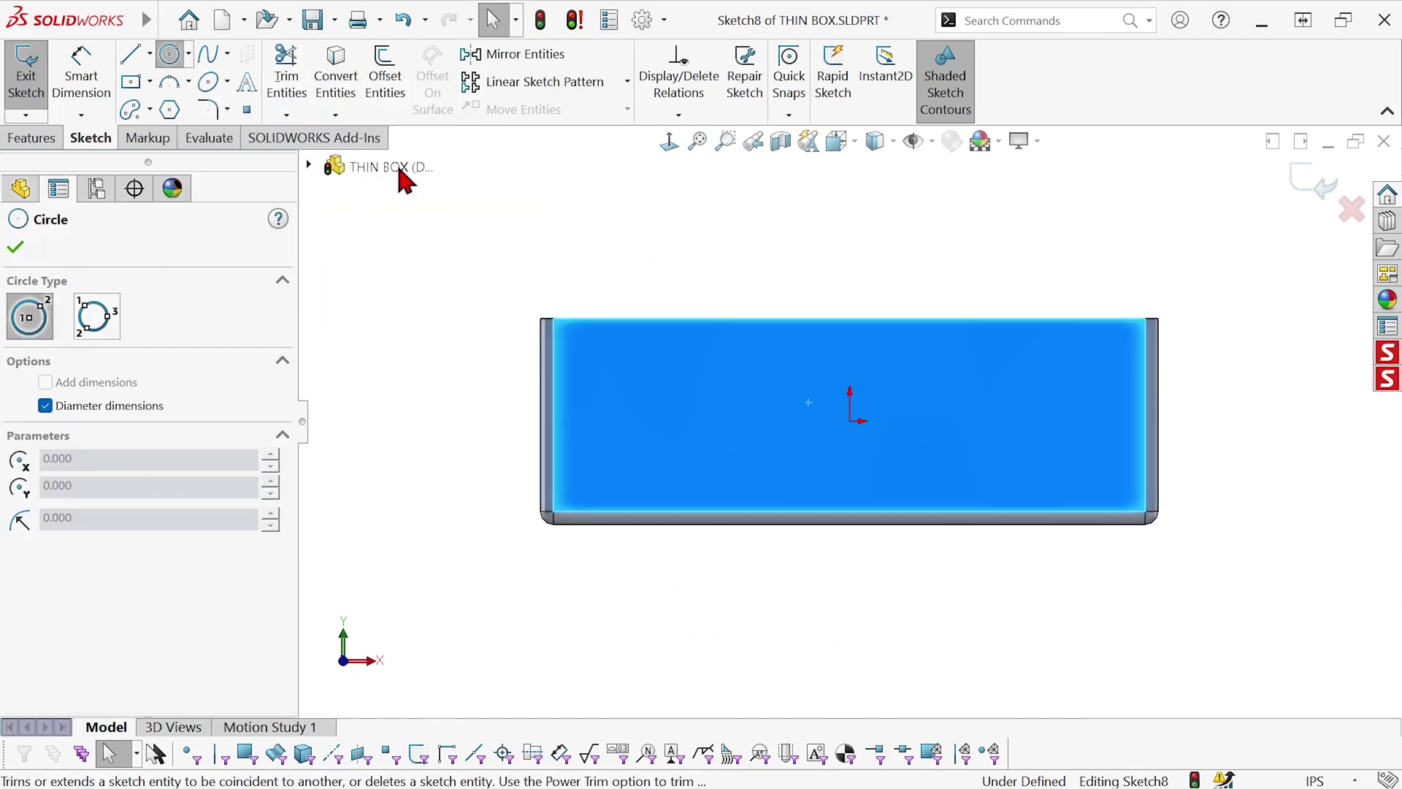
left_click(849, 422)
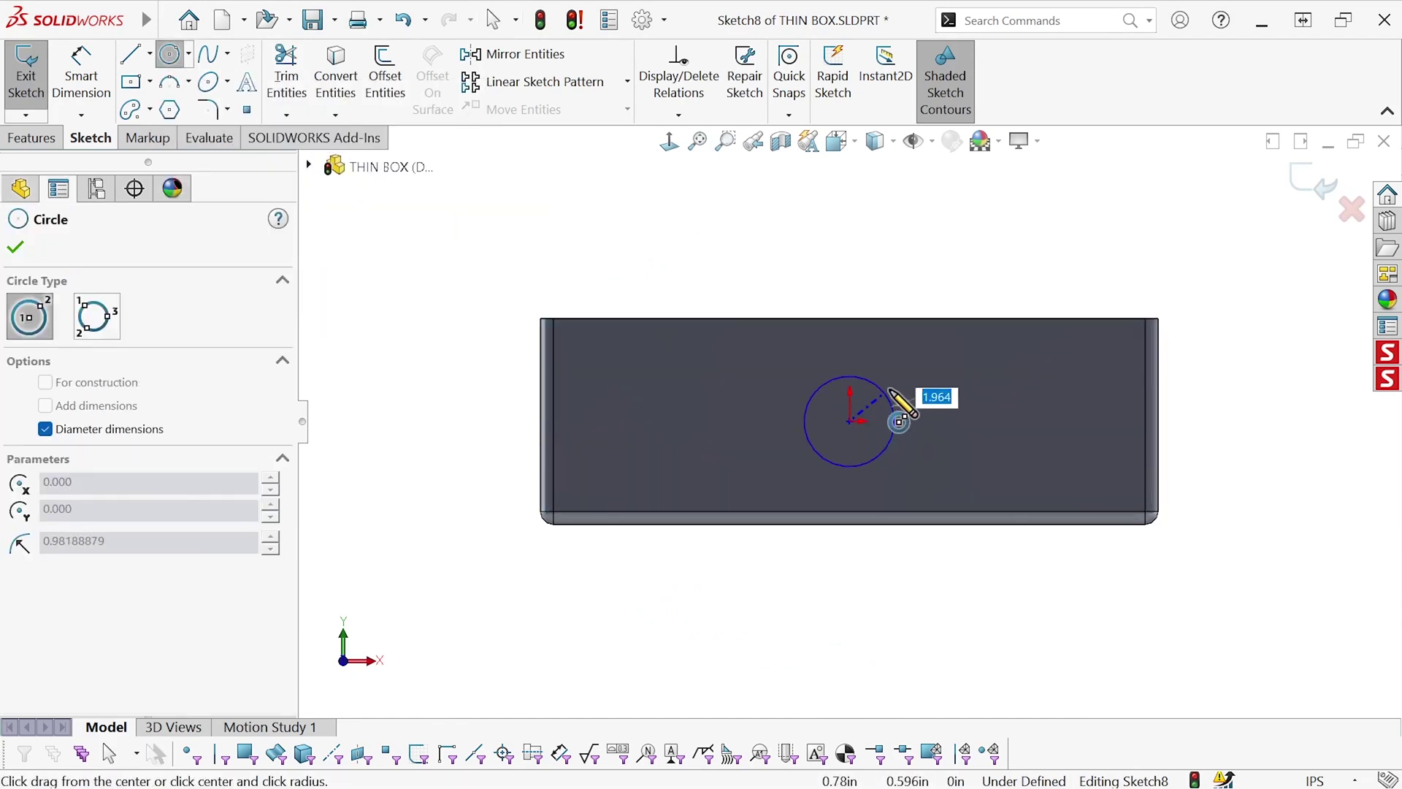
type("2")
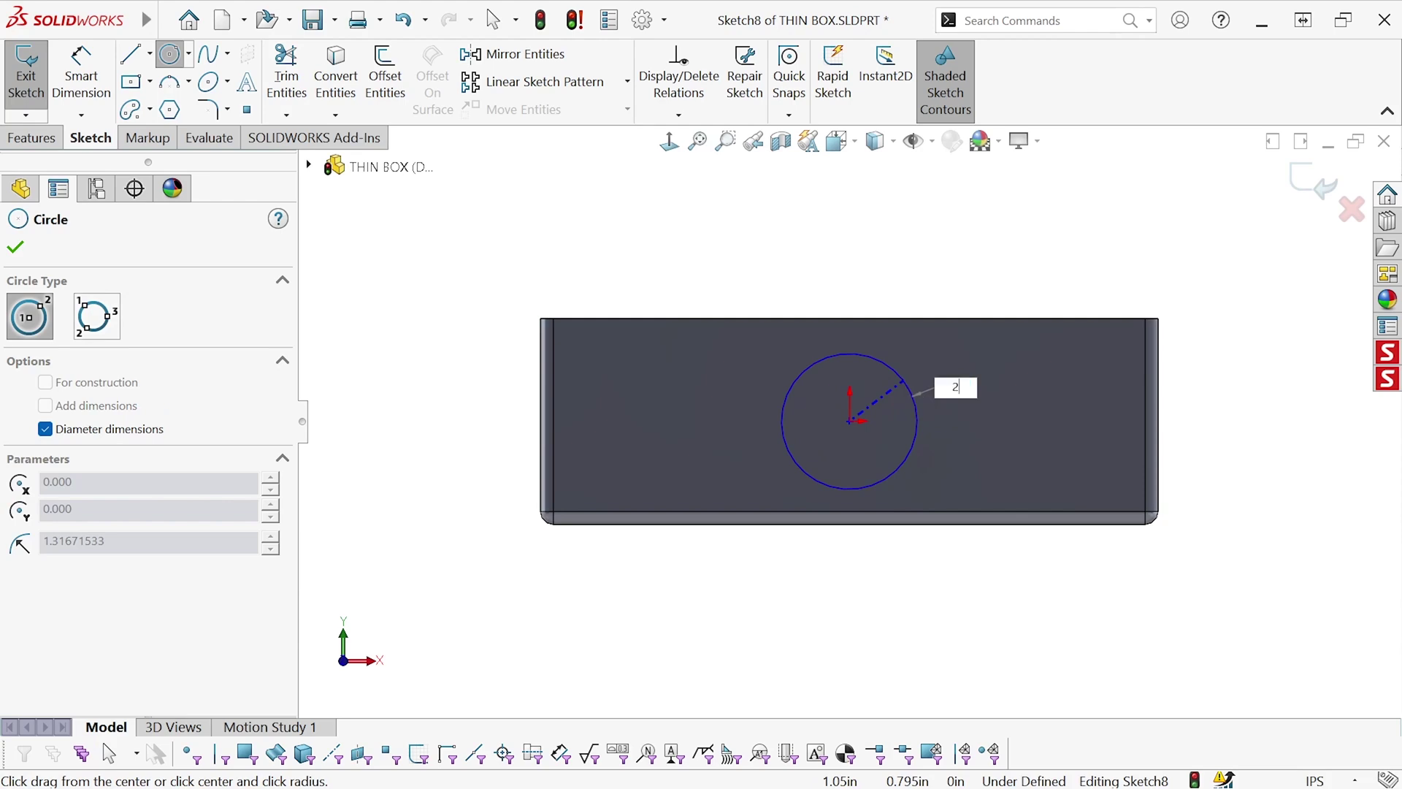
type(".5")
key("Return")
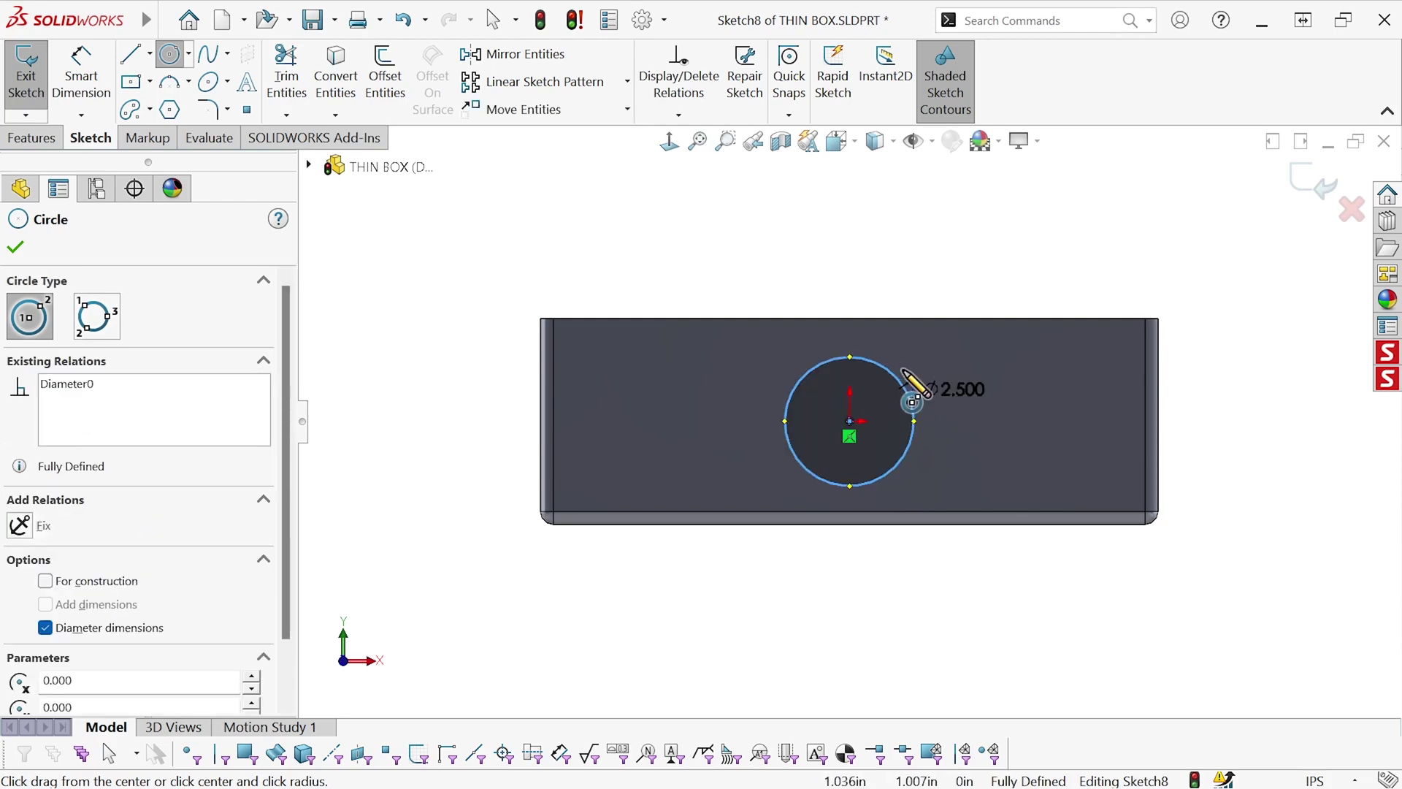
left_click(40, 136)
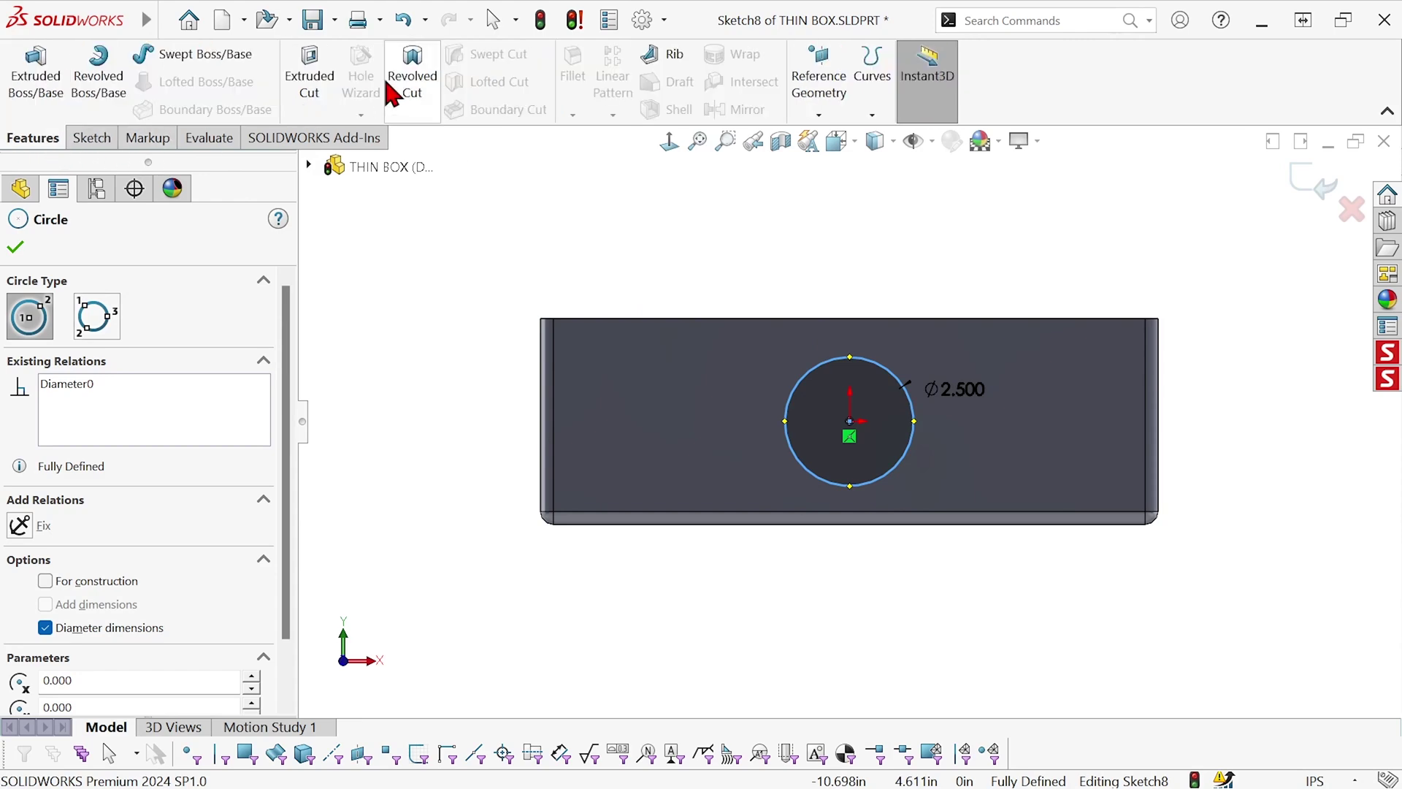
- Cut the Ø2.5 circle through the front wall using Up To Next depth
left_click(313, 65)
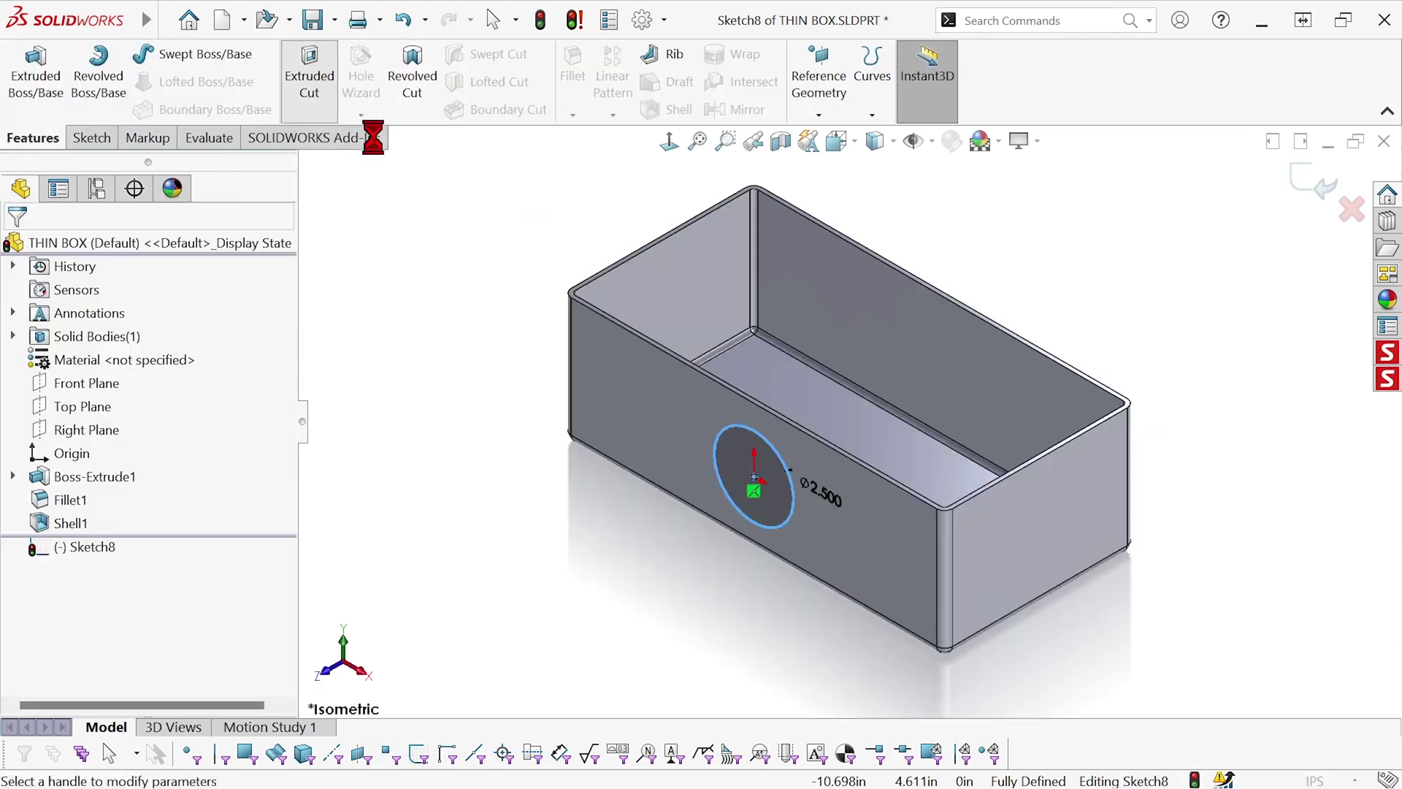
right_click(501, 291)
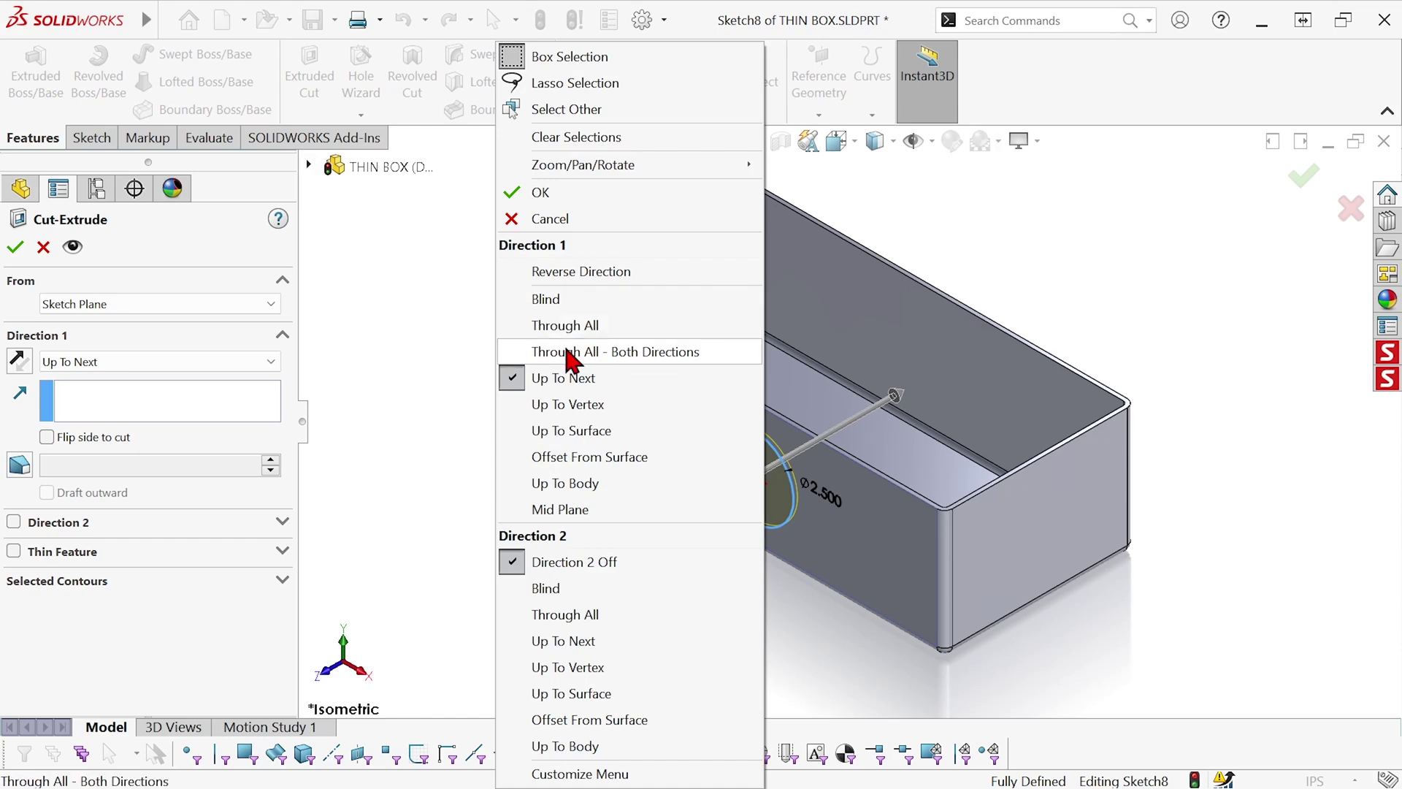
left_click(573, 378)
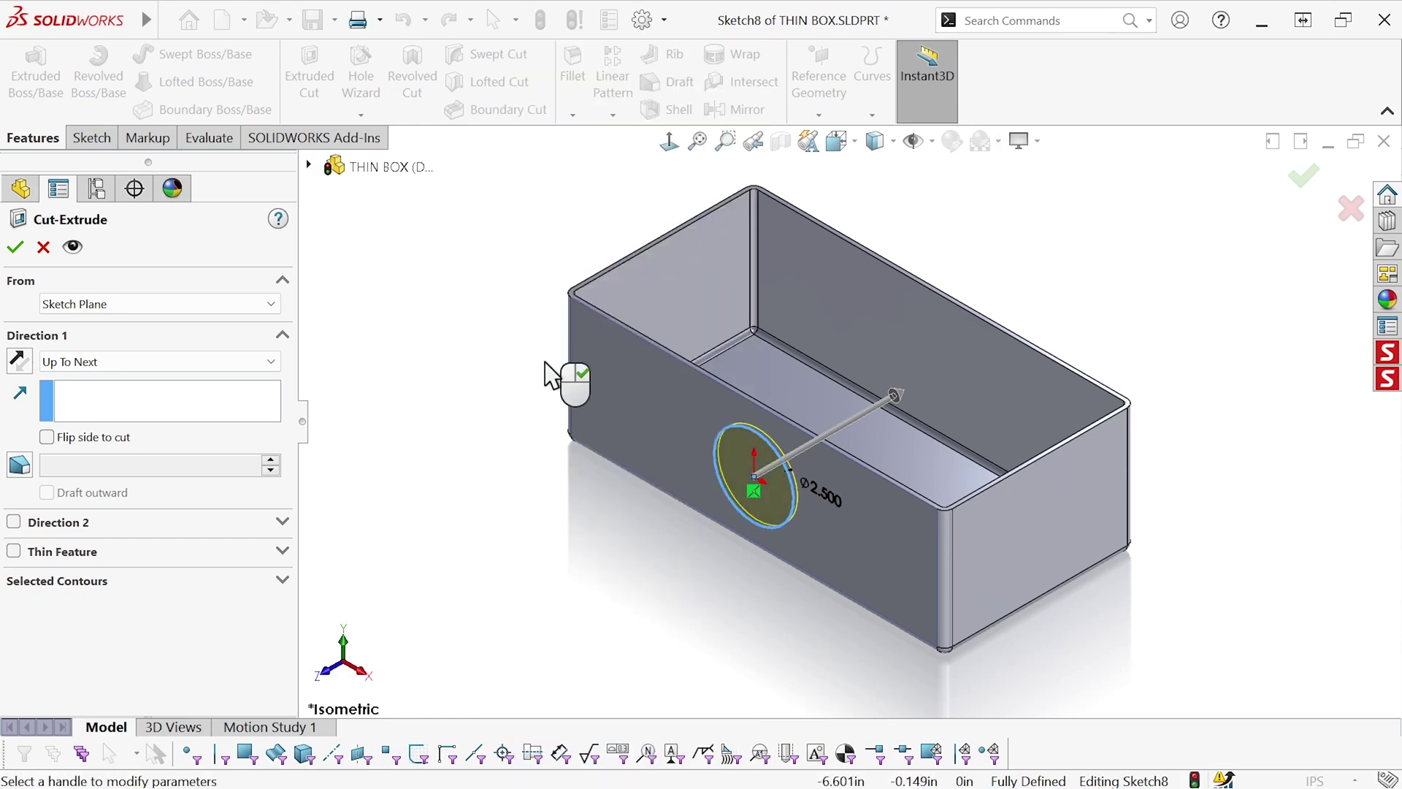
left_click(486, 400)
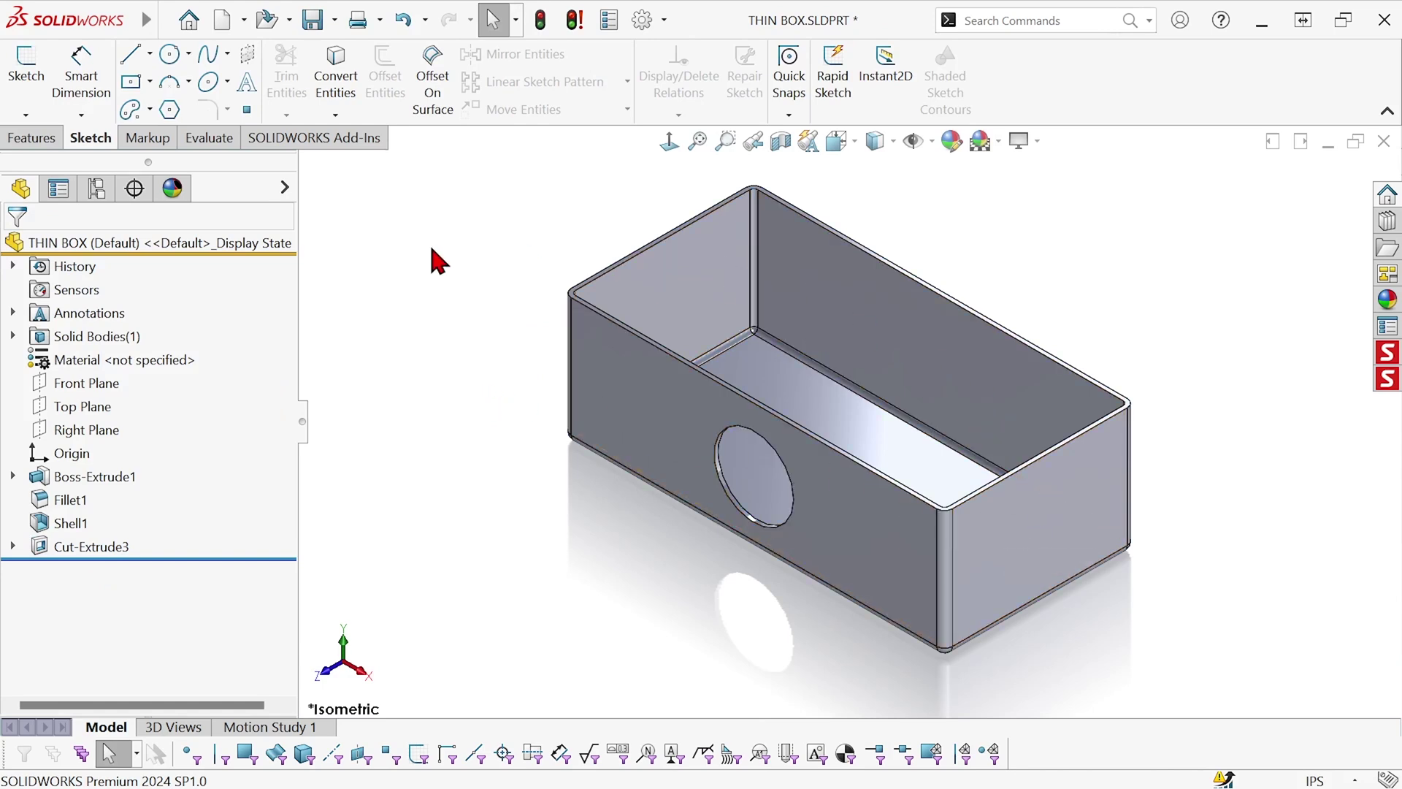
- Activate the Rapid Sketch configuration, which suppresses Cut-Extrude3's front hole
left_click(96, 188)
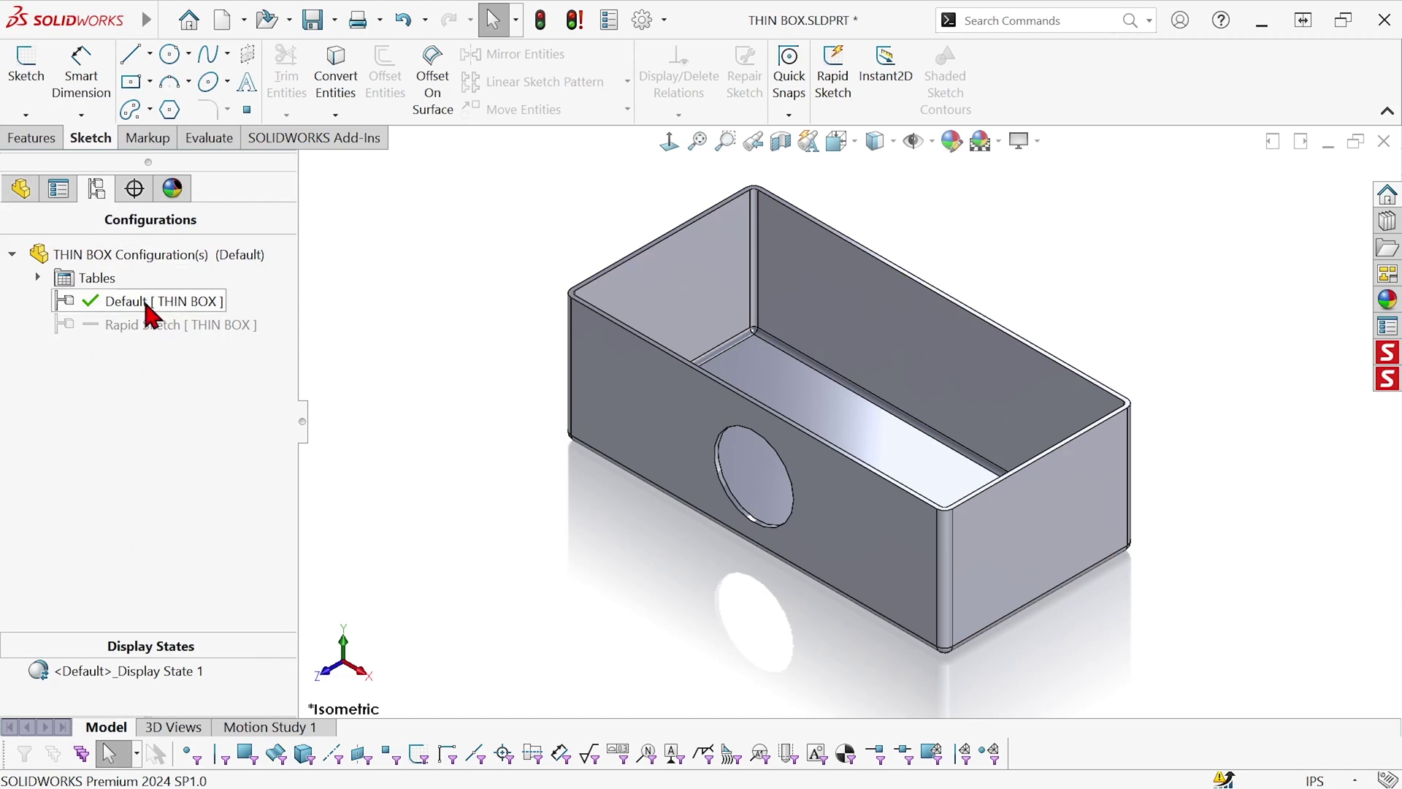
double_click(66, 322)
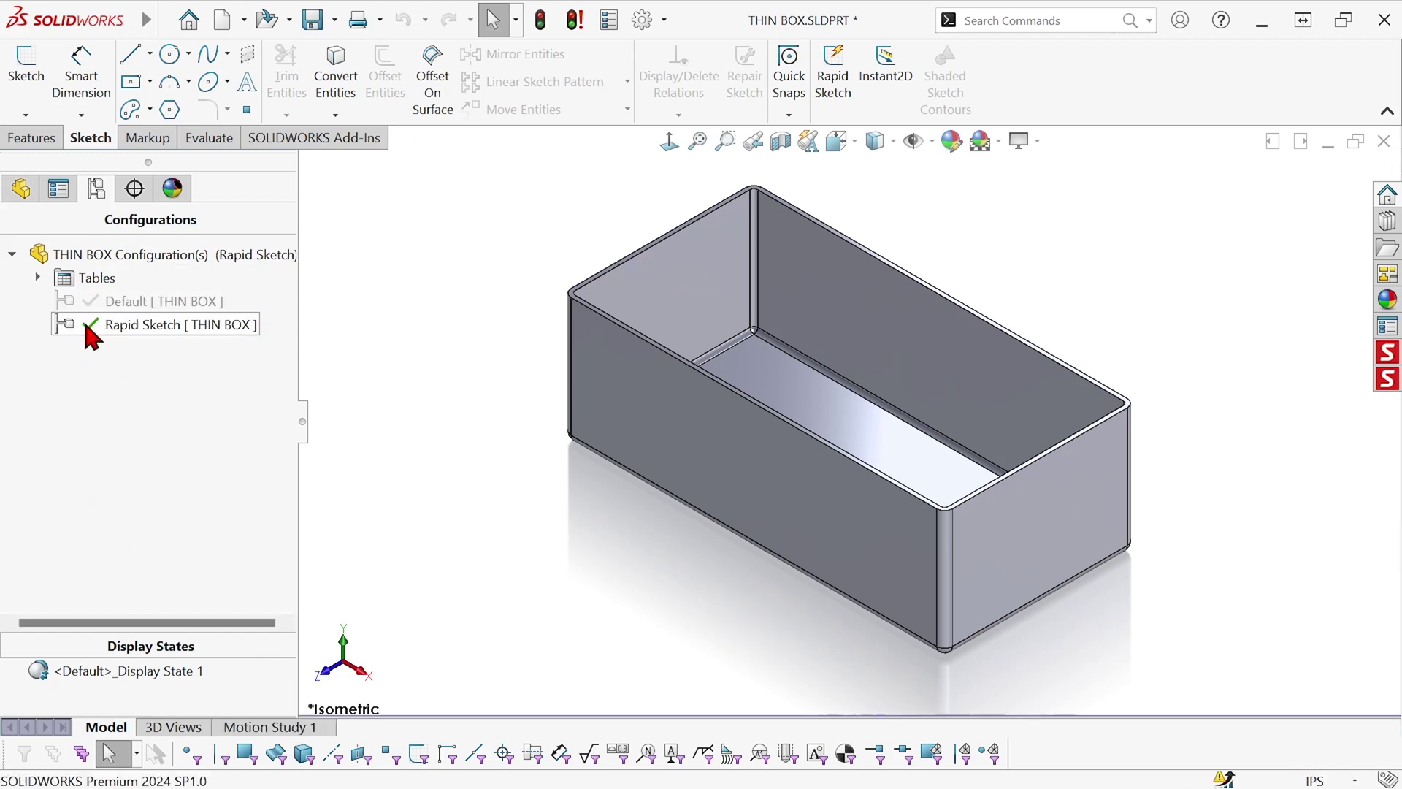
left_click(20, 189)
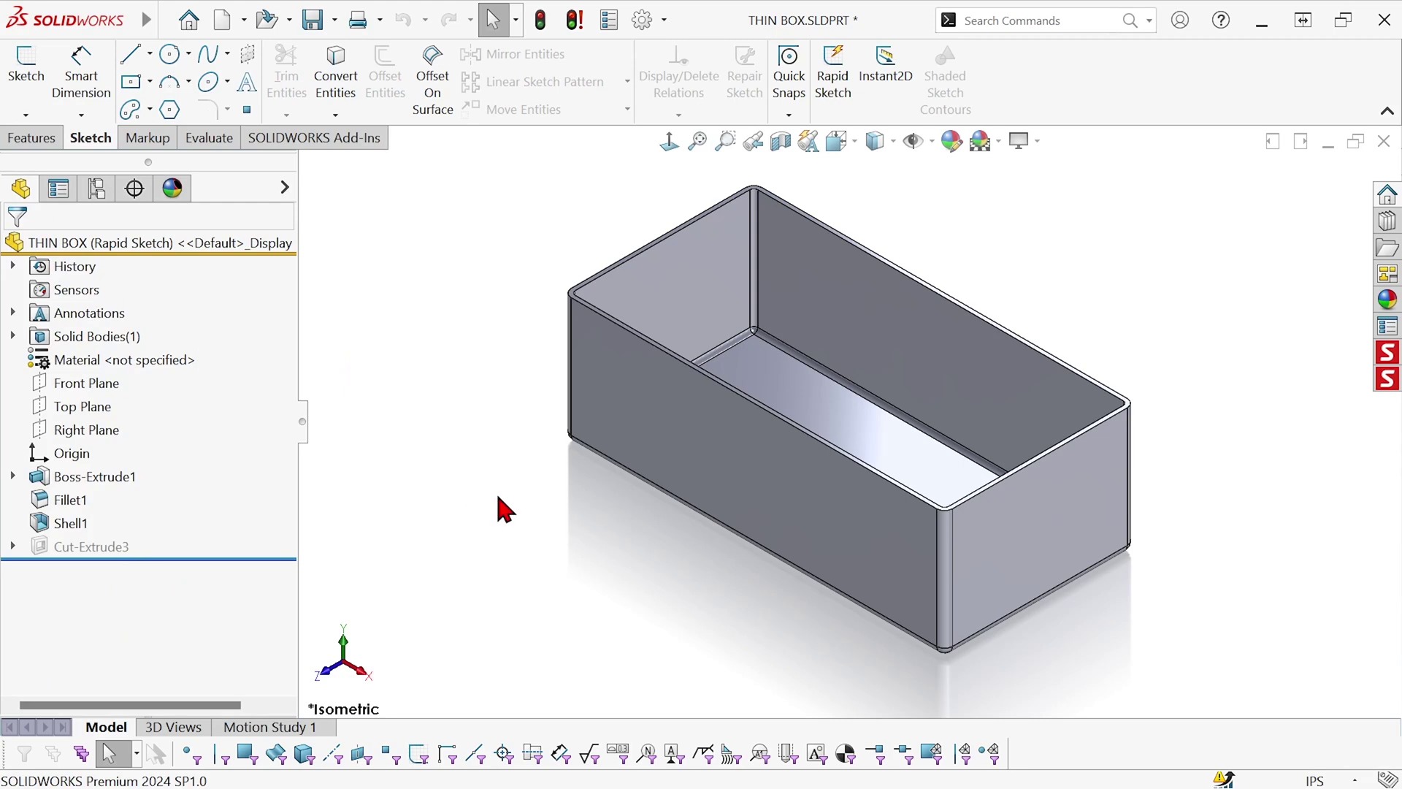
- With Rapid Sketch on, draw a Ø2.5 circle off-origin on the front face
left_click(838, 81)
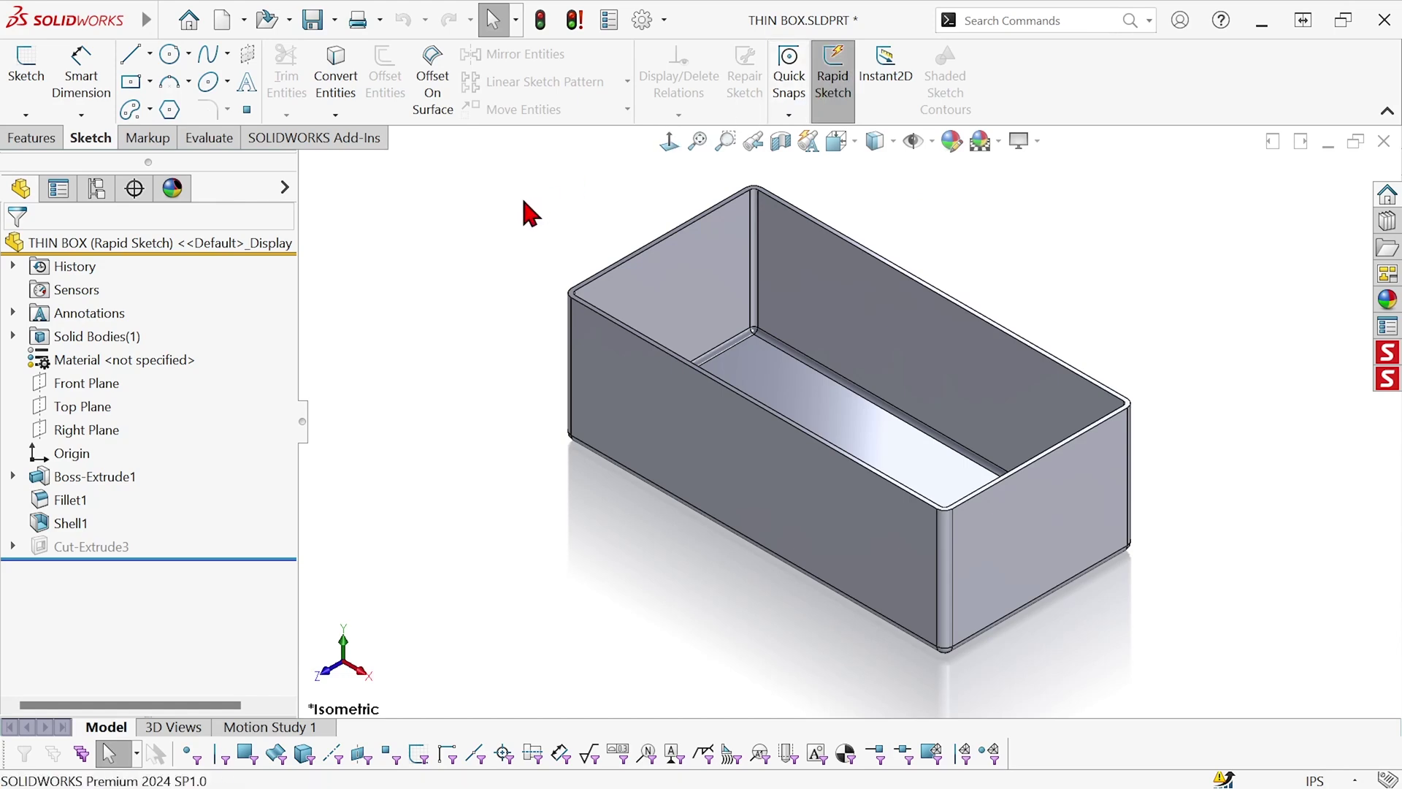
left_click(170, 55)
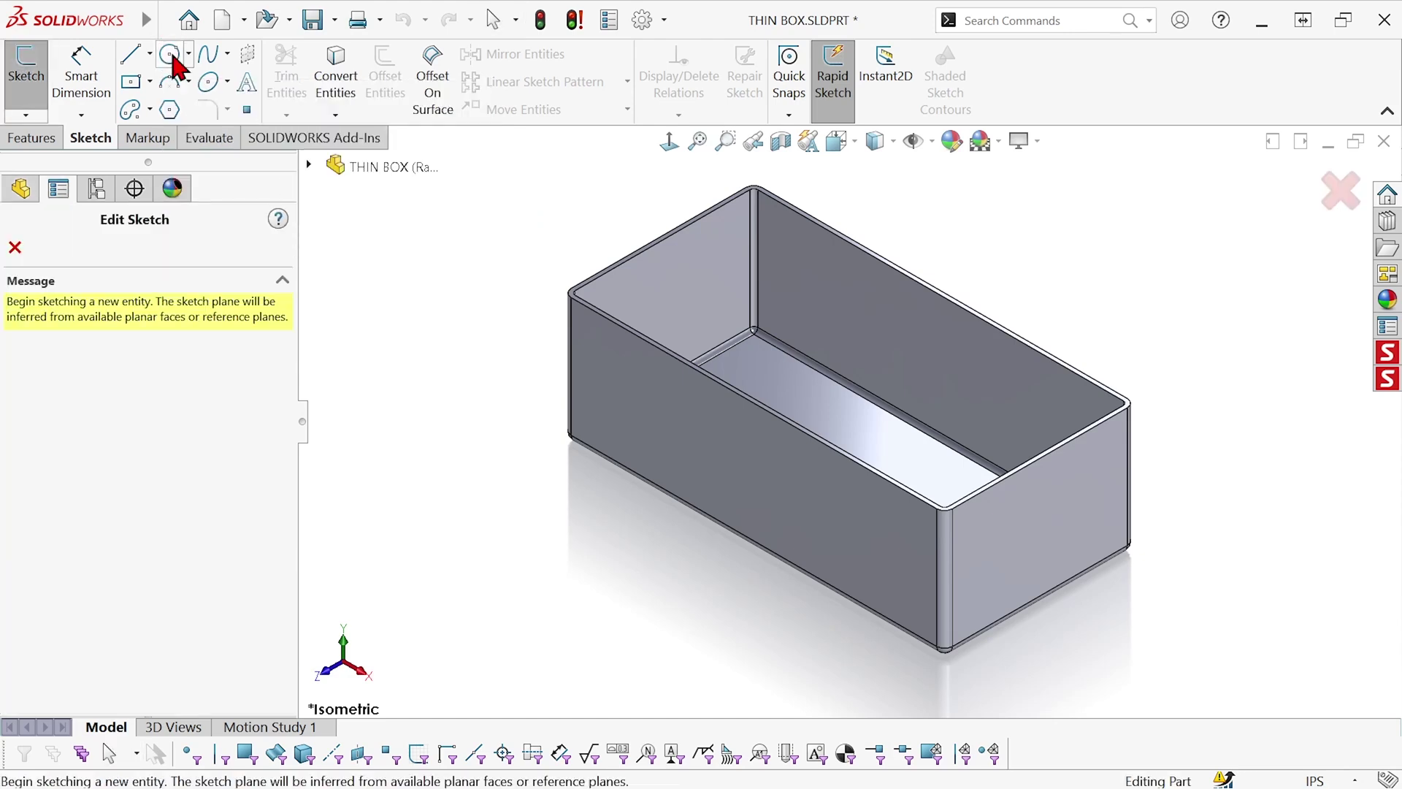
left_click(763, 476)
left_click(748, 457)
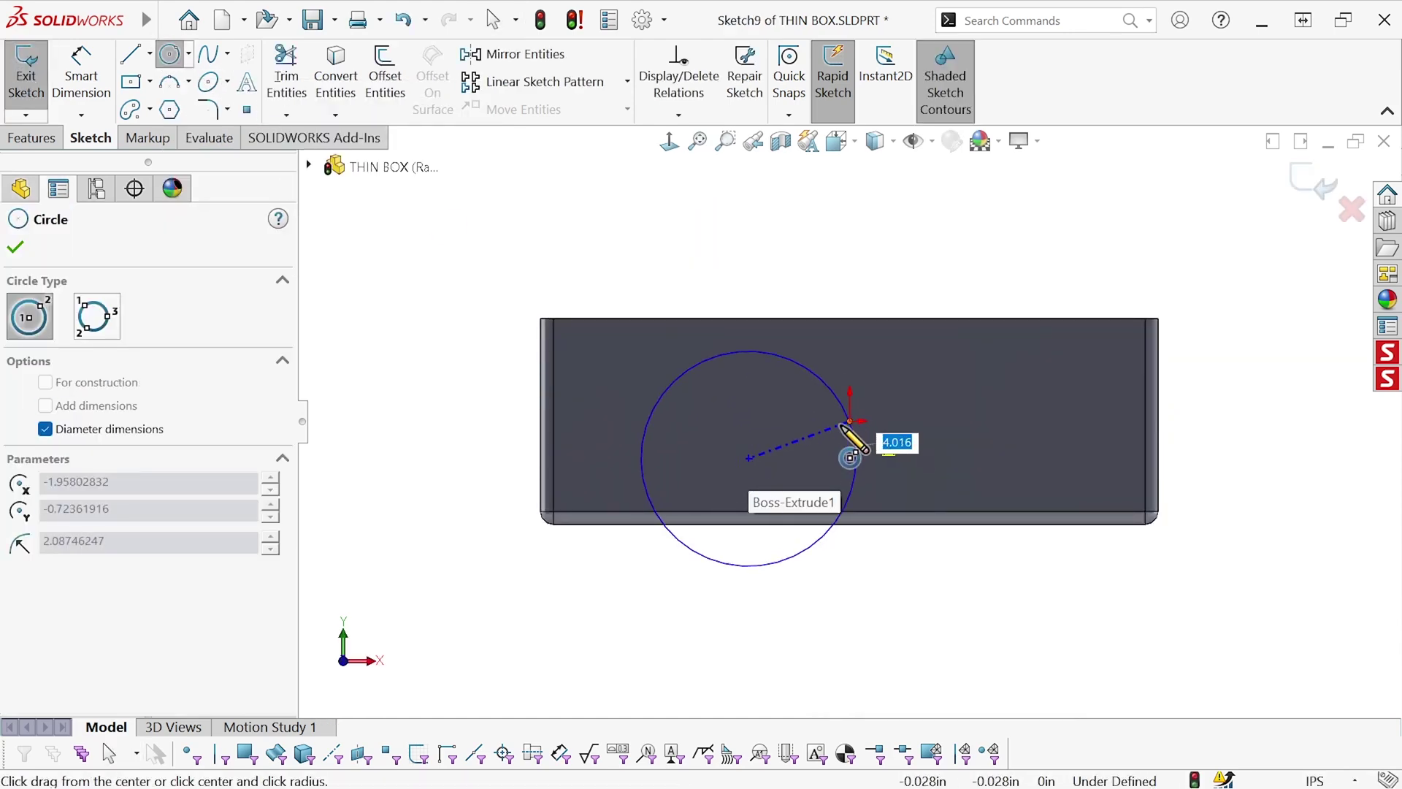
type("2.5")
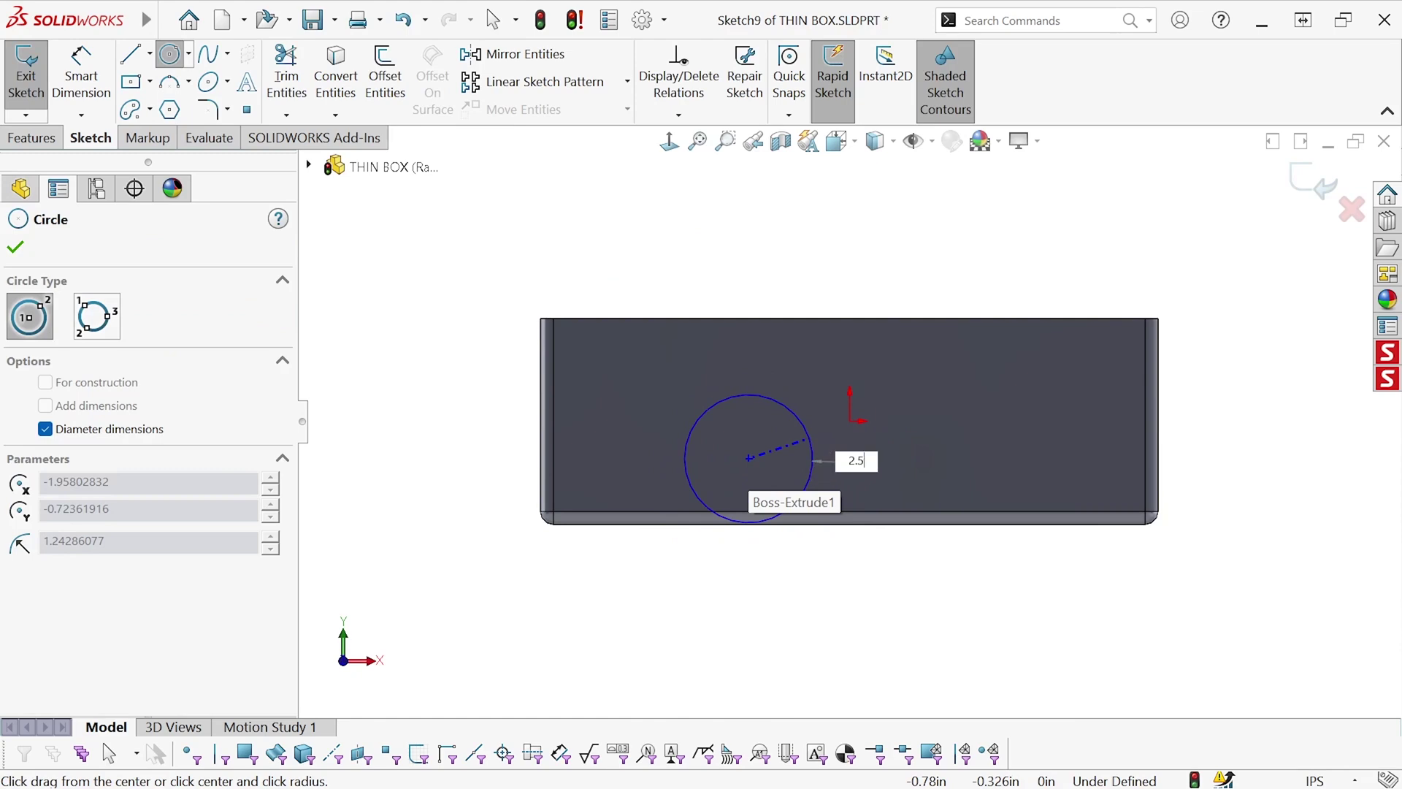
key("Return")
key("Escape")
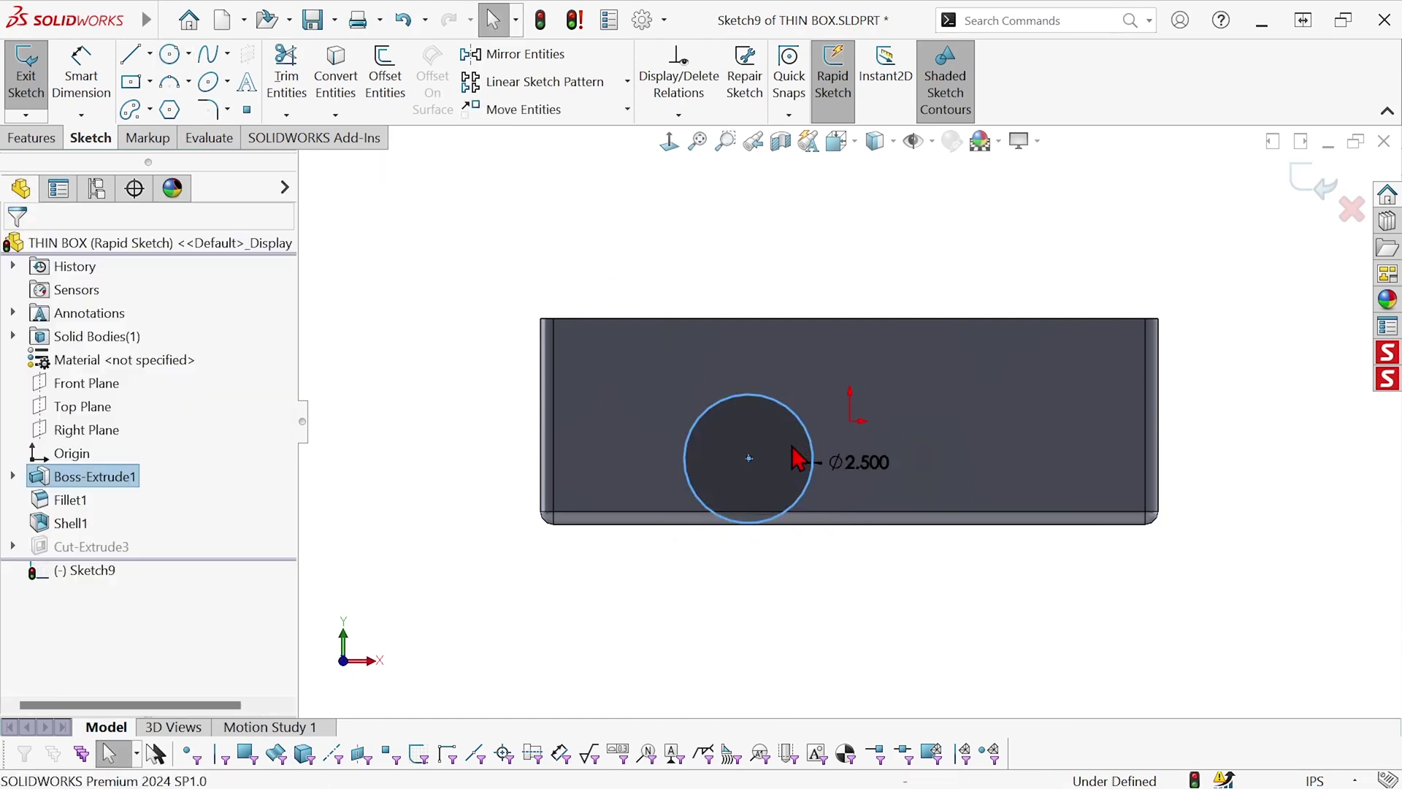
- Drag the Ø2.5 circle's centre onto the origin to fully define Sketch9
left_click_drag(749, 457, 849, 423)
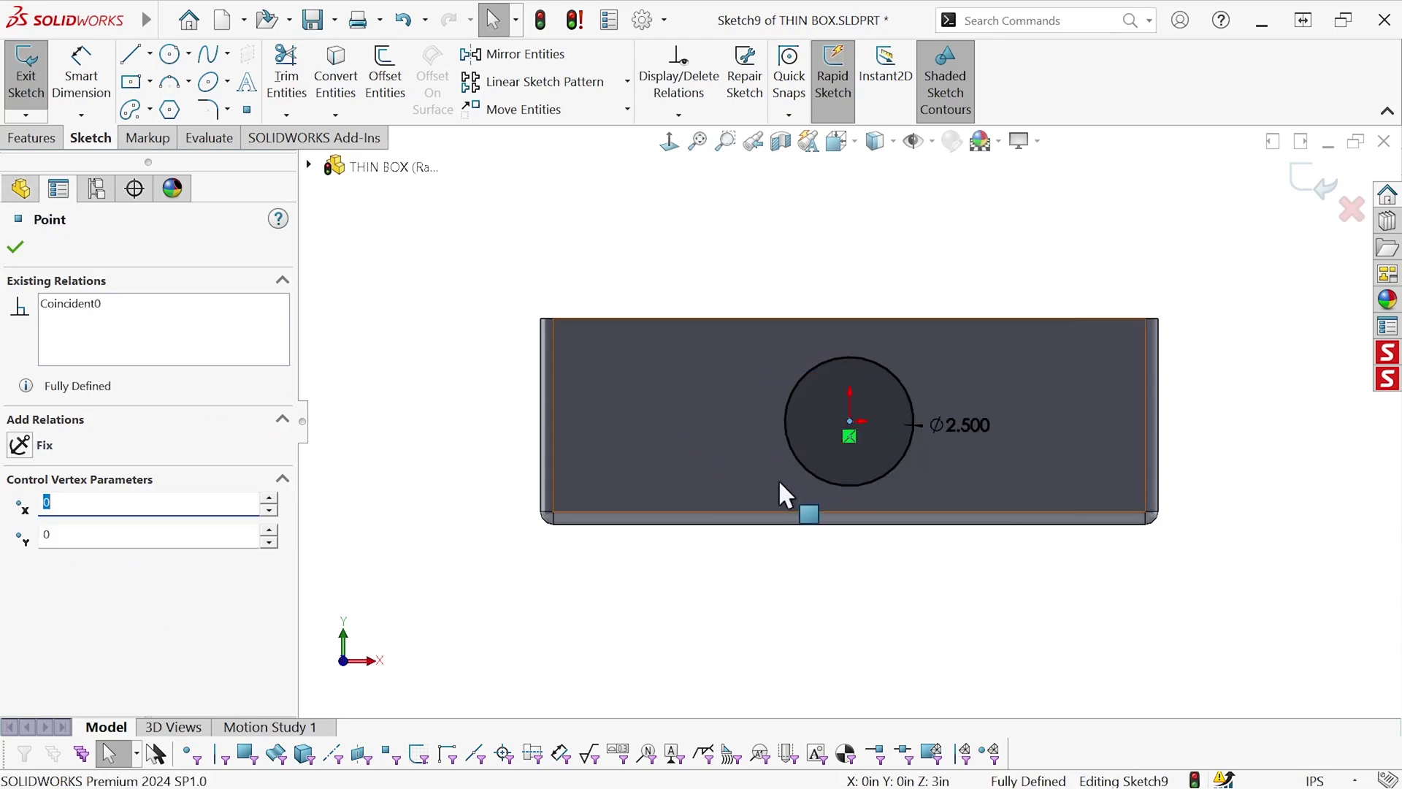
middle_click_drag(1230, 416, 1198, 507)
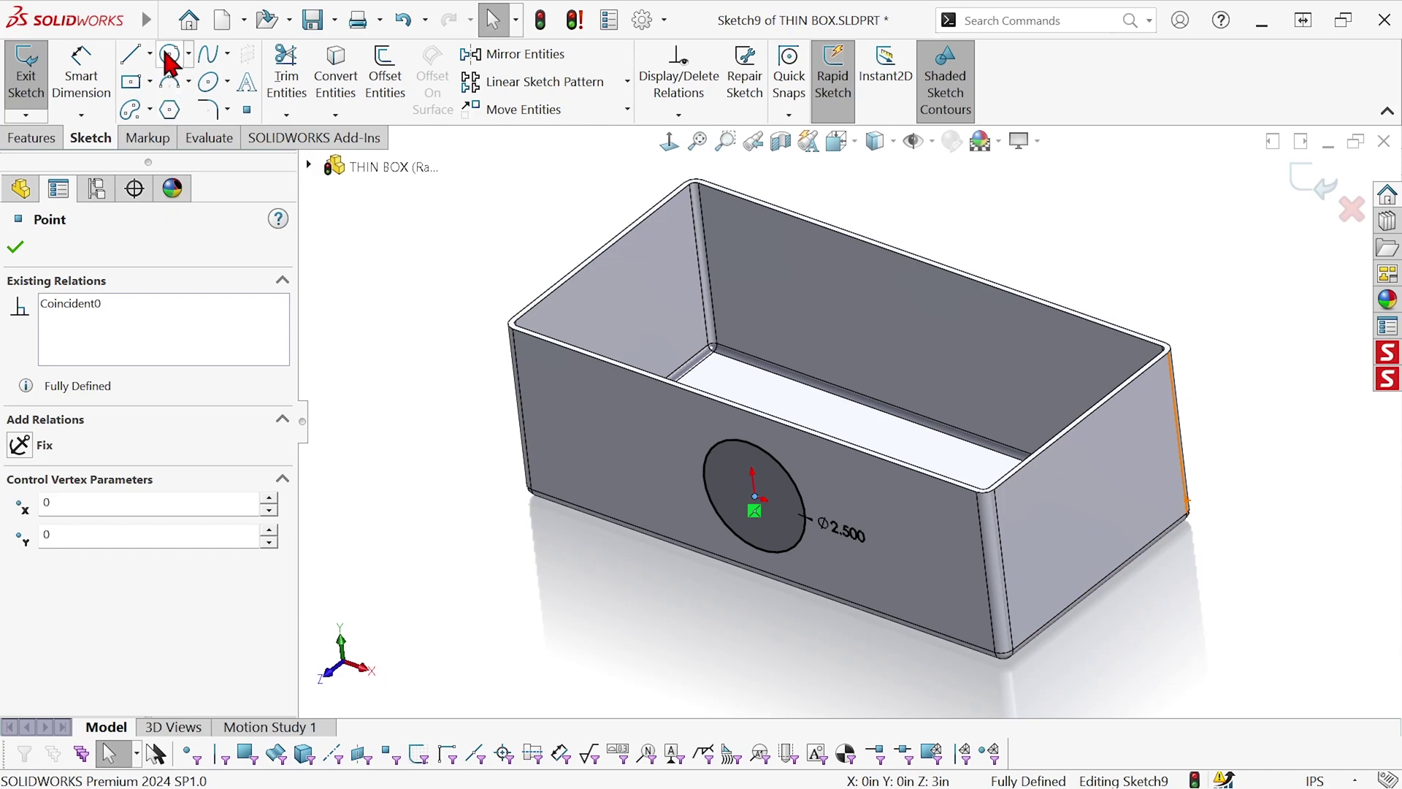
- Draw a 2.000 × 1.000 centre rectangle on the inner back face, centred on its origin
left_click(131, 83)
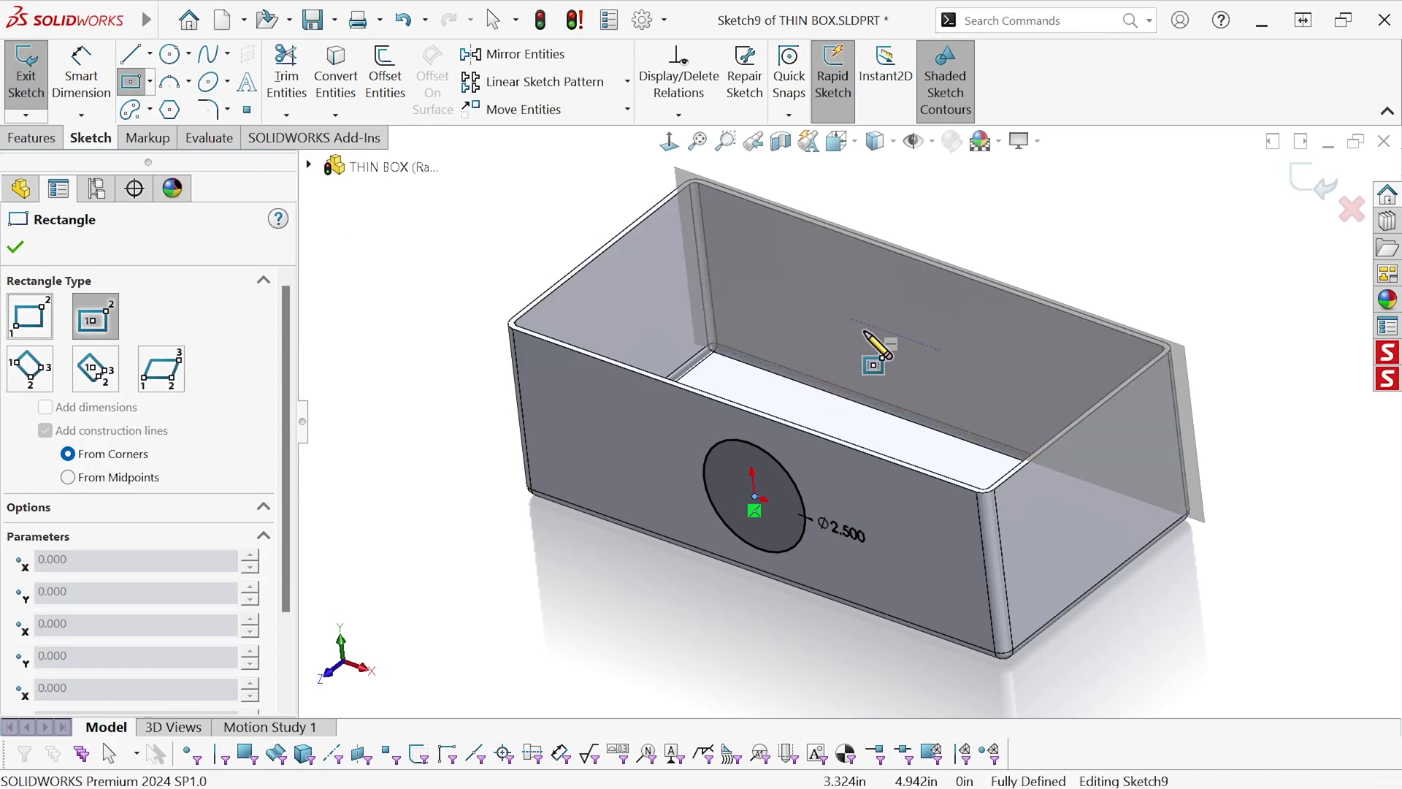
left_click(851, 308)
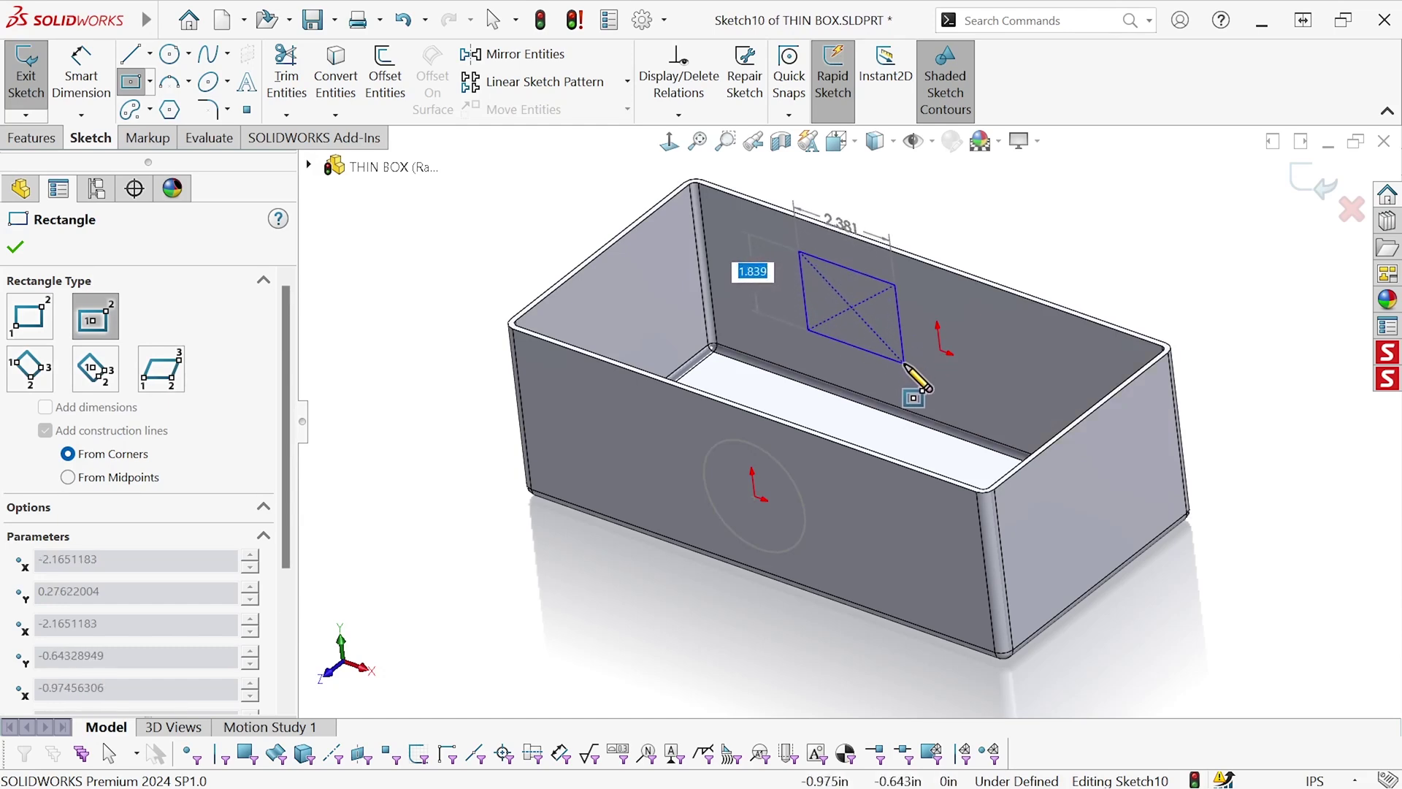
type("1")
key("Tab")
type("2")
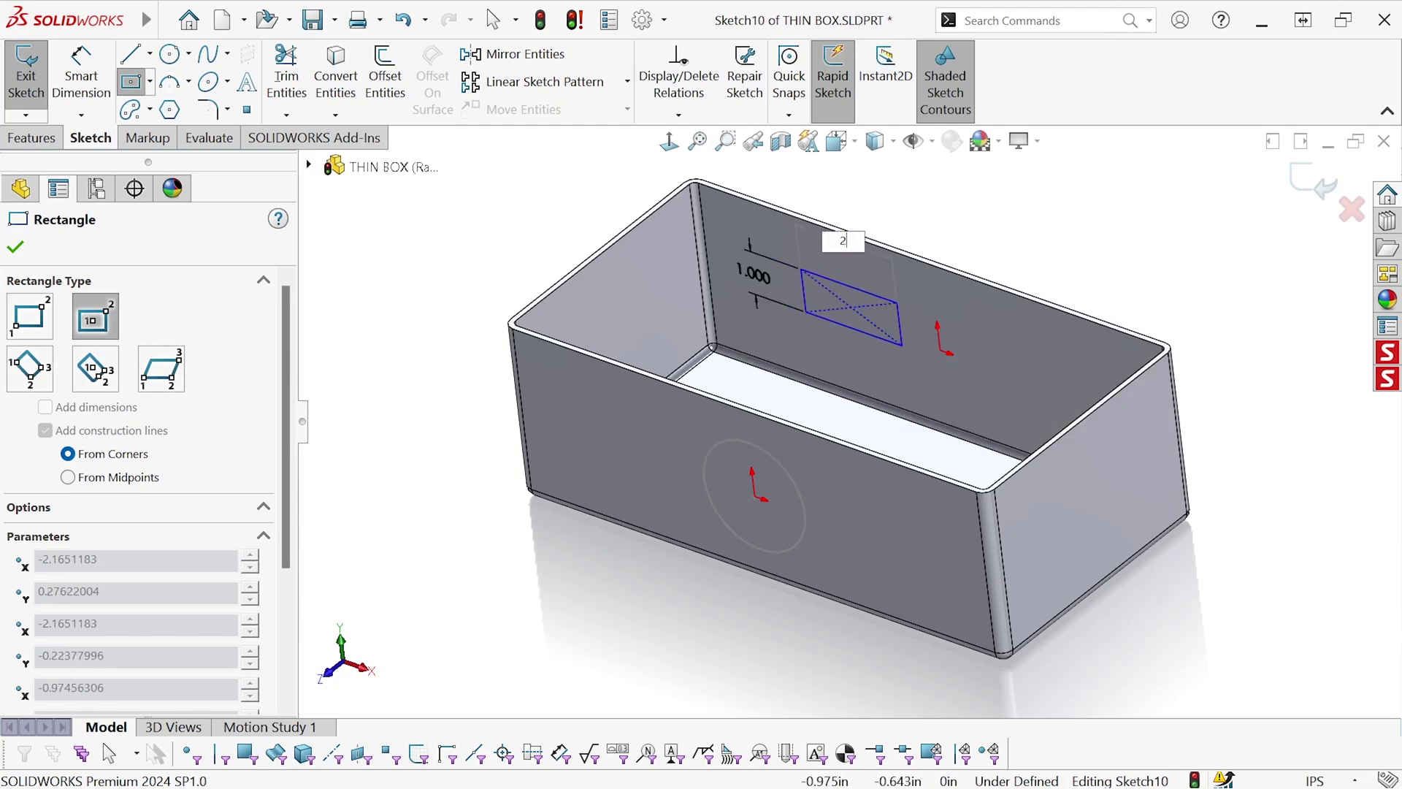
key("Return")
key("Escape")
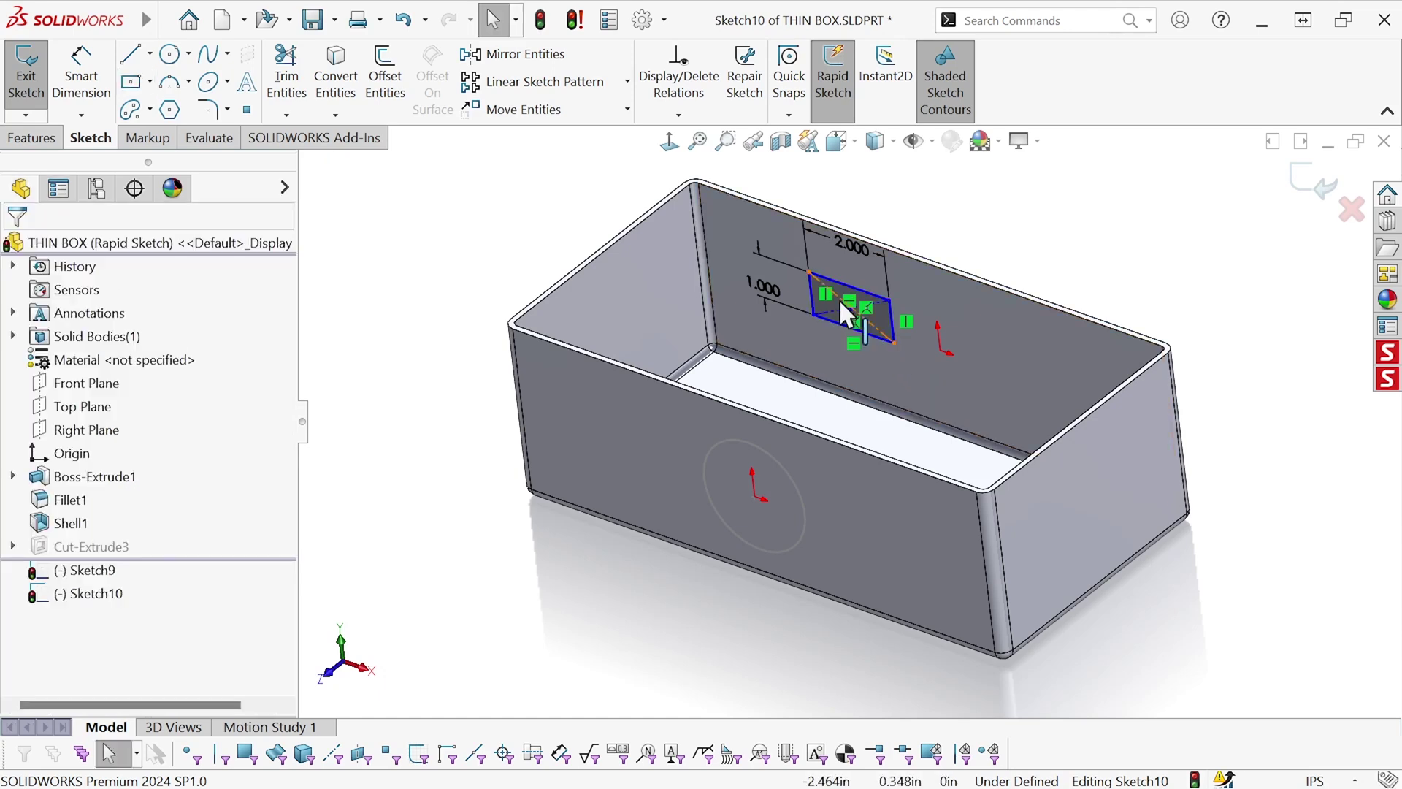
left_click_drag(852, 308, 940, 349)
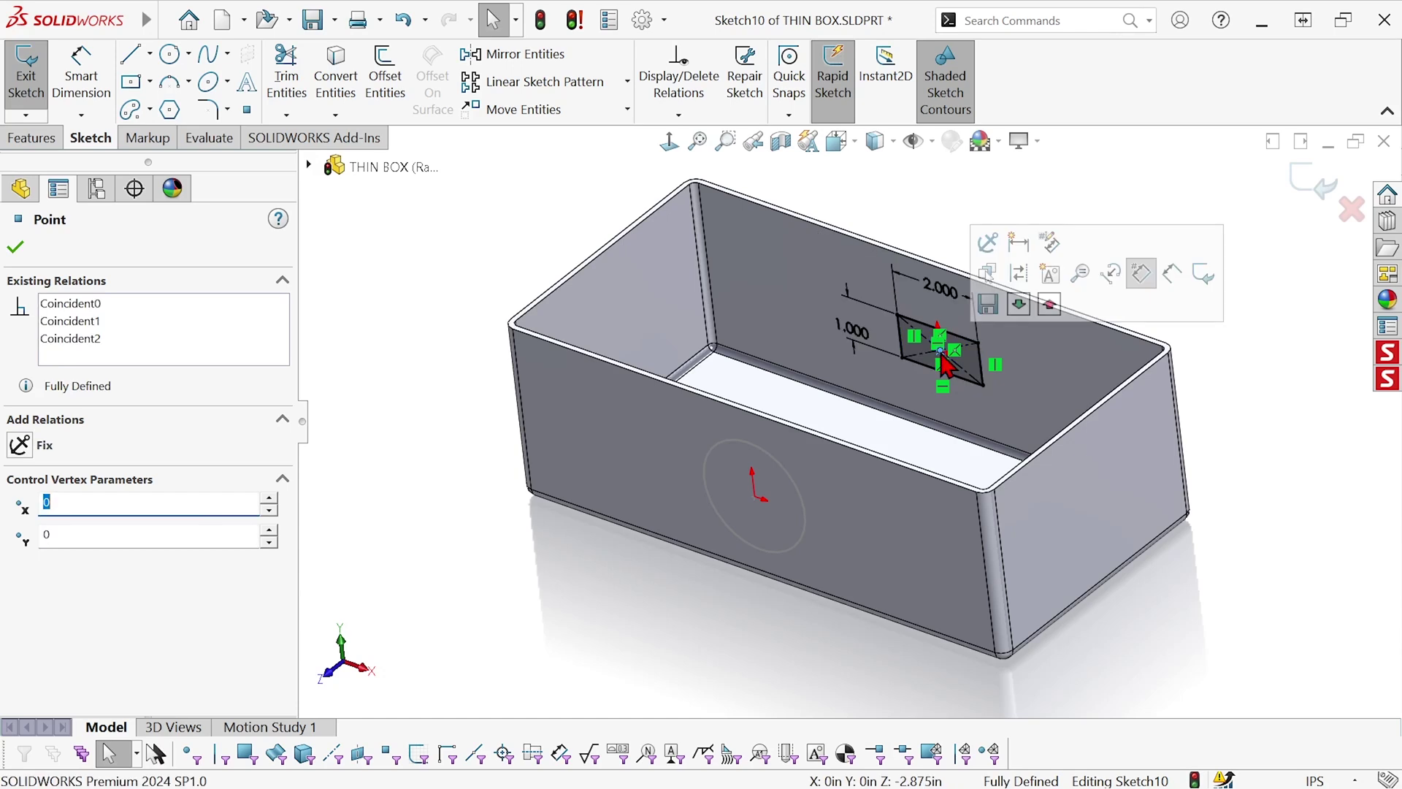
left_click(932, 205)
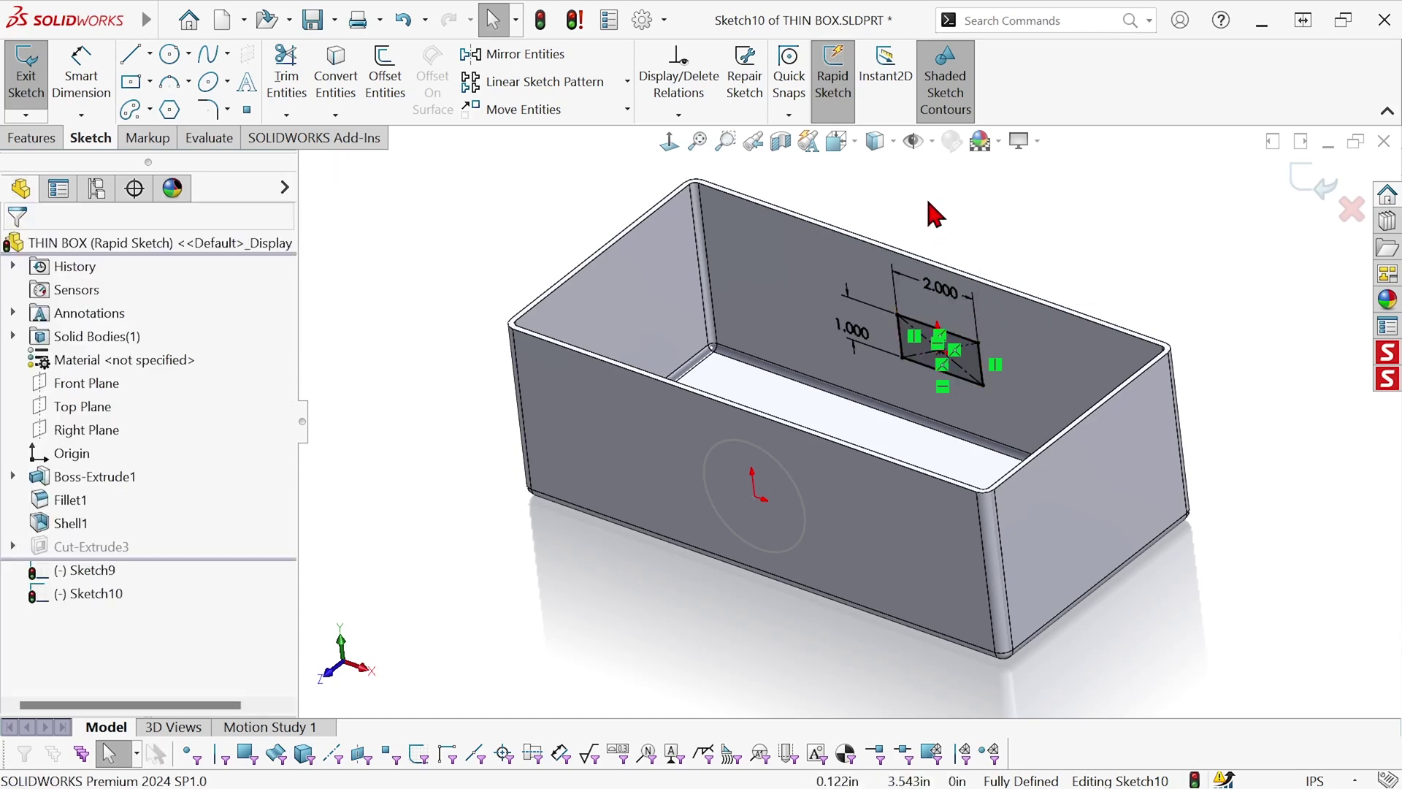
- Sketch a Ø1.0 circle on the box's right end face
left_click(169, 55)
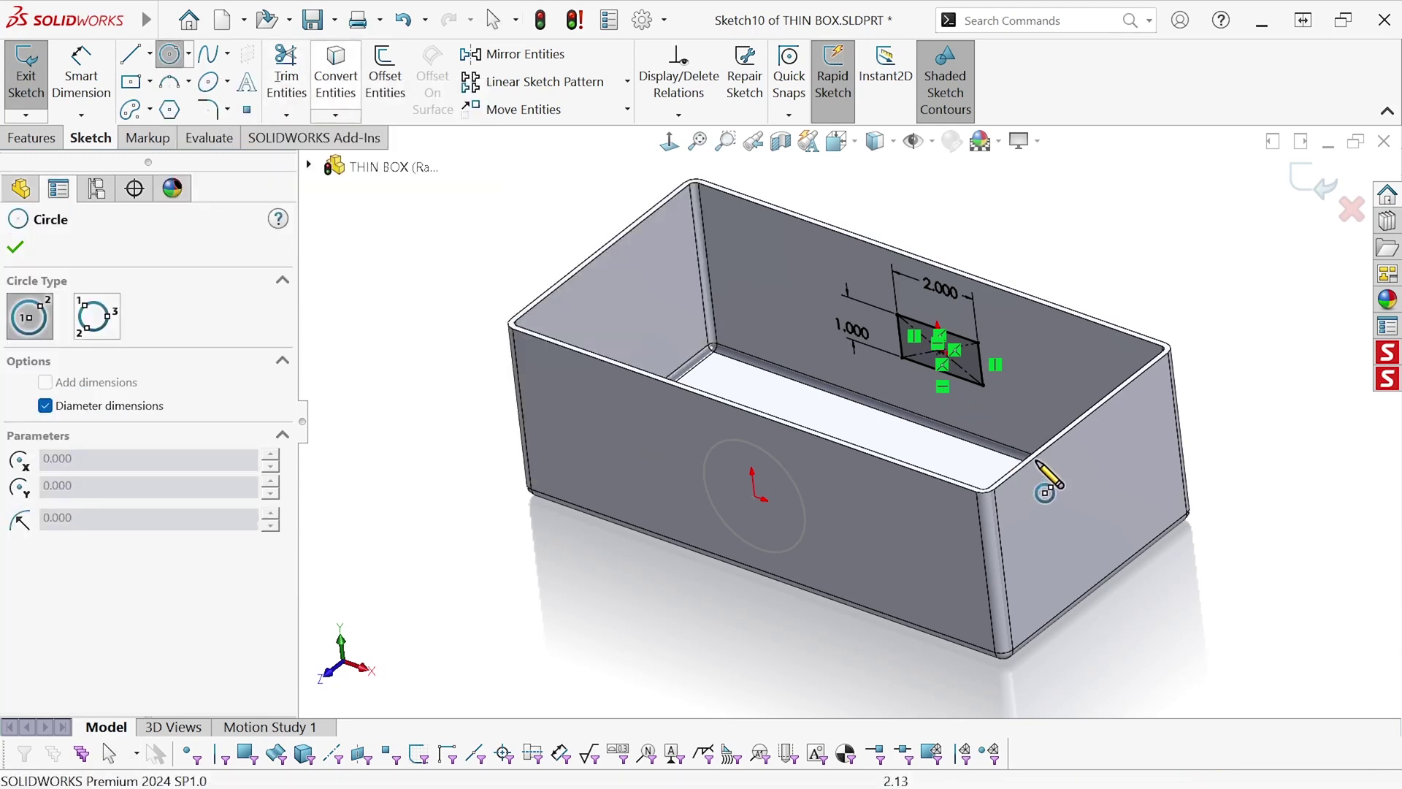
left_click(1077, 504)
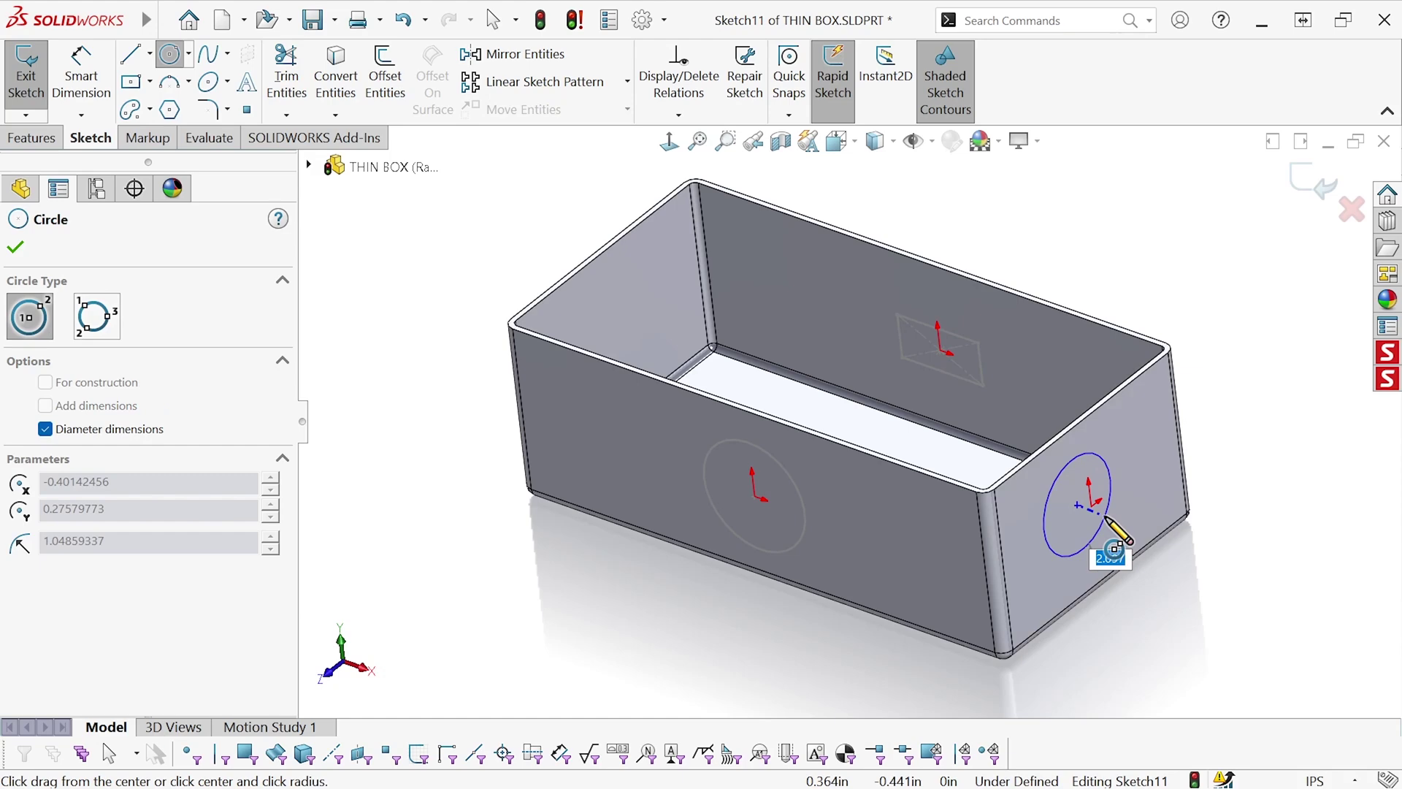
type("1")
key("Return")
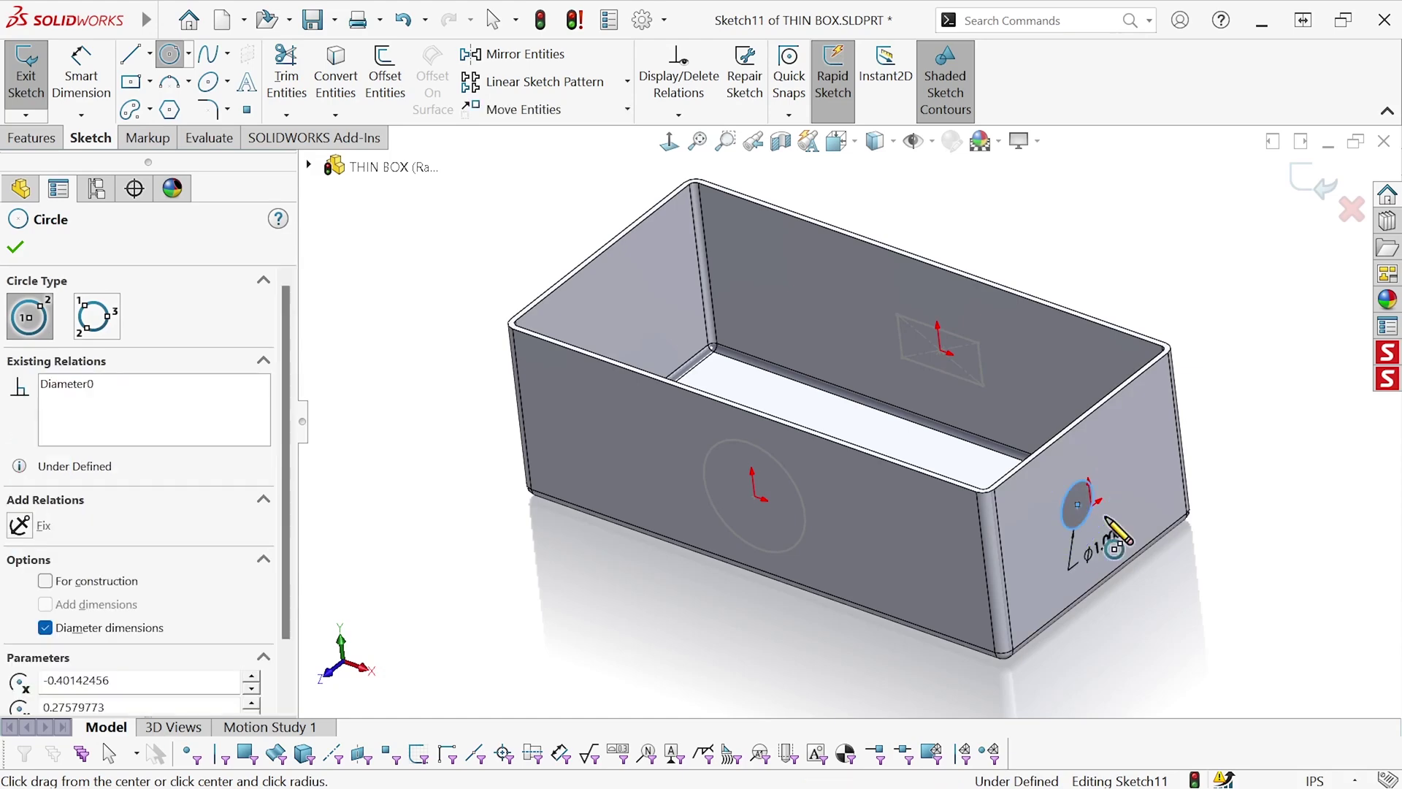
key("Escape")
- Snap the Ø1.0 circle's centre onto the end face's origin
scroll(1110, 526, "down", 5)
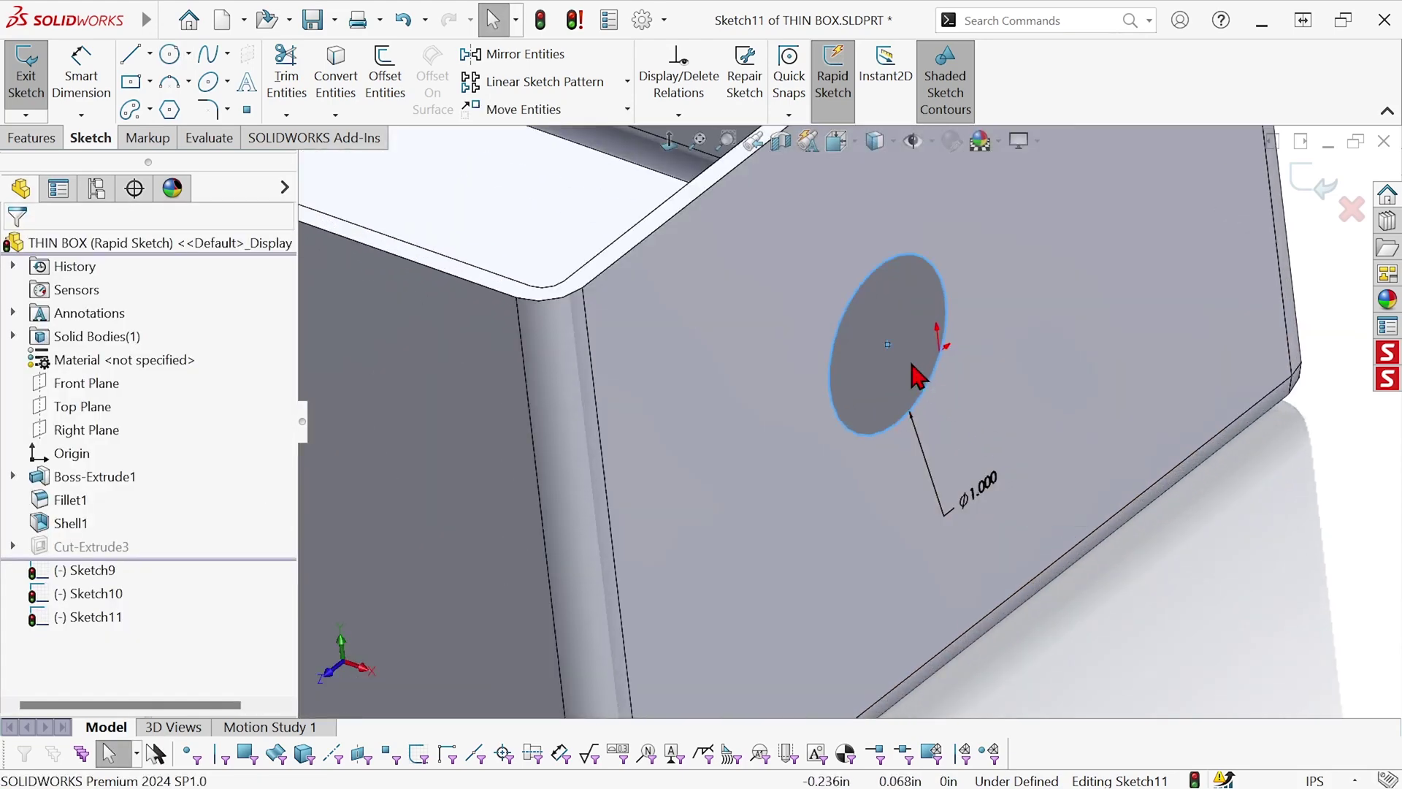
mouse_move(917, 376)
middle_mouse_down()
mouse_move(995, 398)
mouse_move(948, 369)
mouse_move(845, 366)
middle_mouse_up()
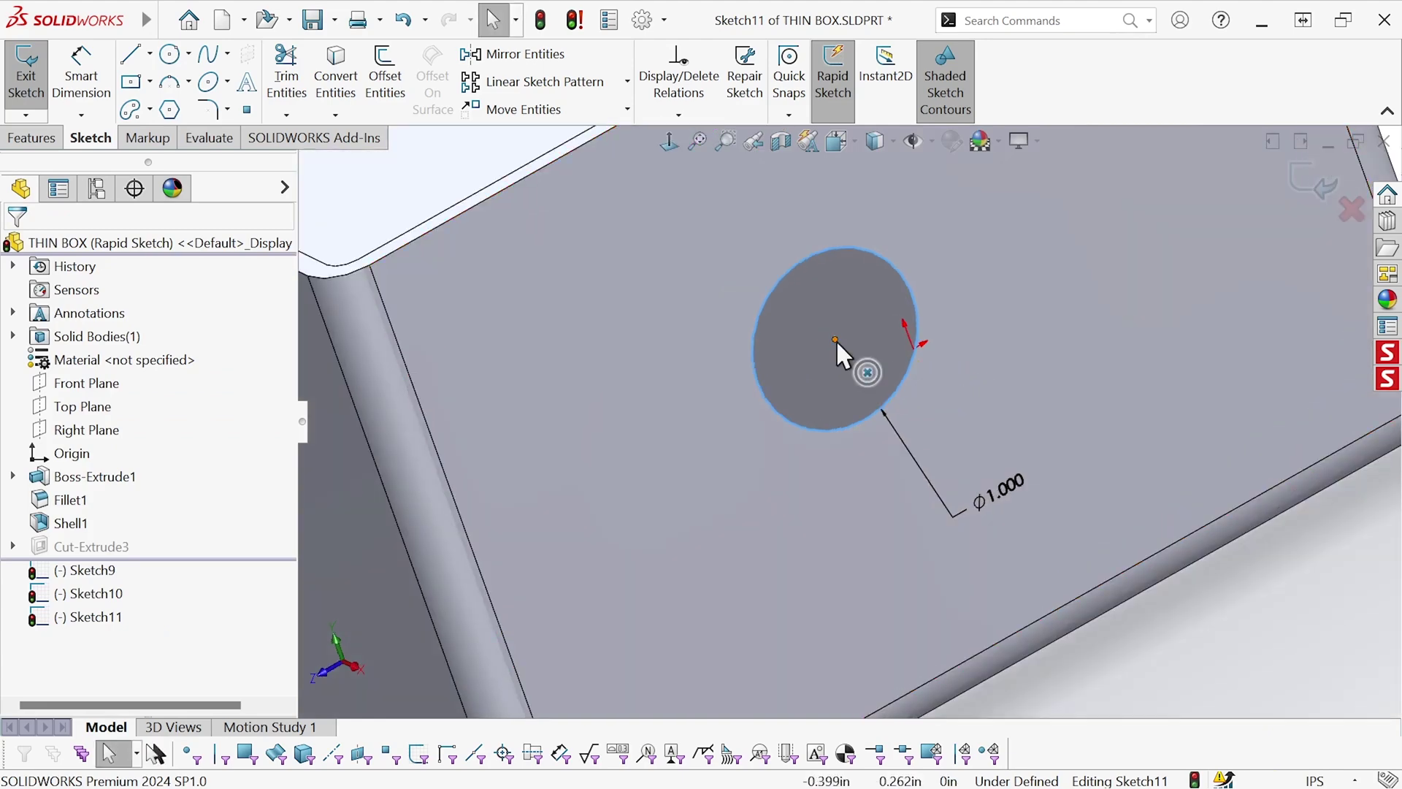
left_click_drag(836, 338, 913, 348)
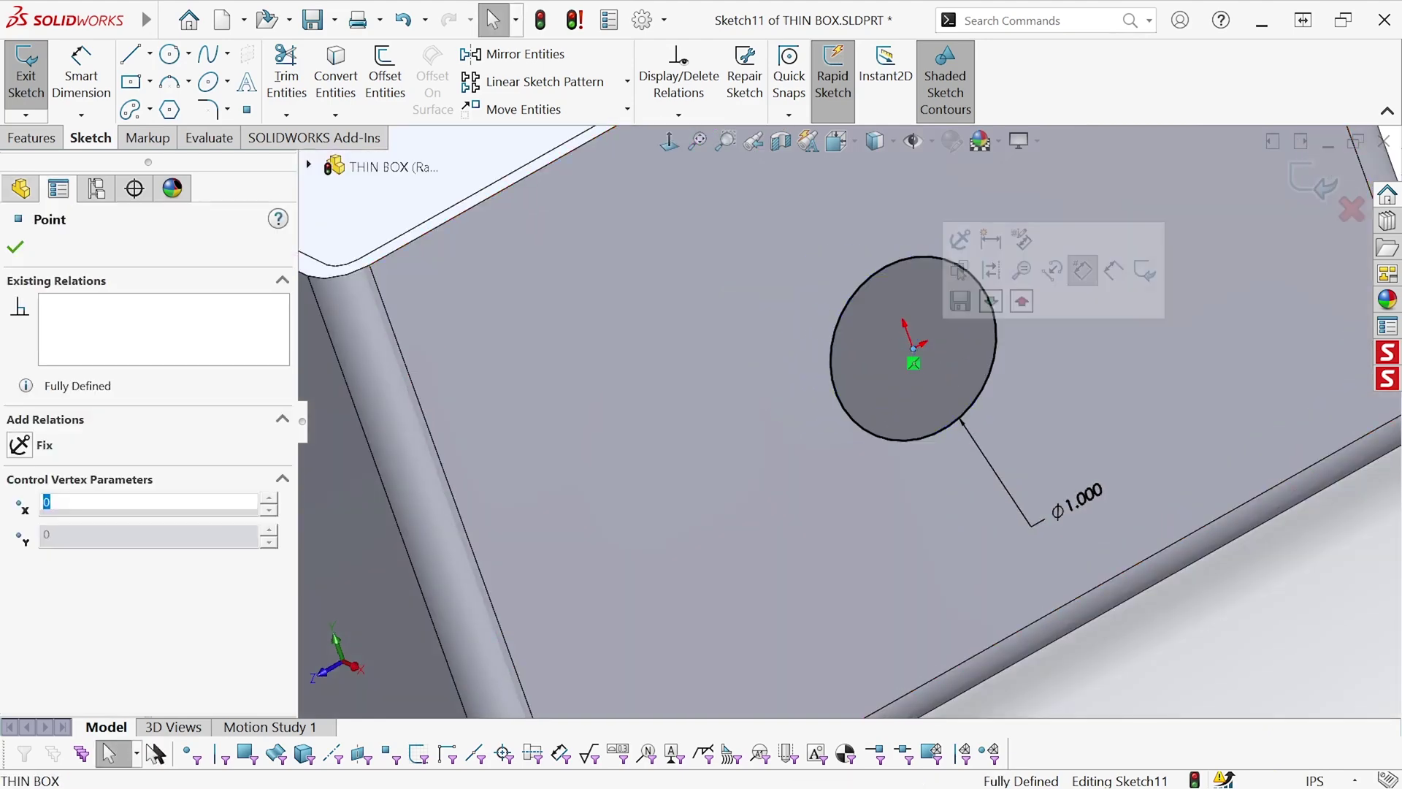
scroll(851, 380, "up", 5)
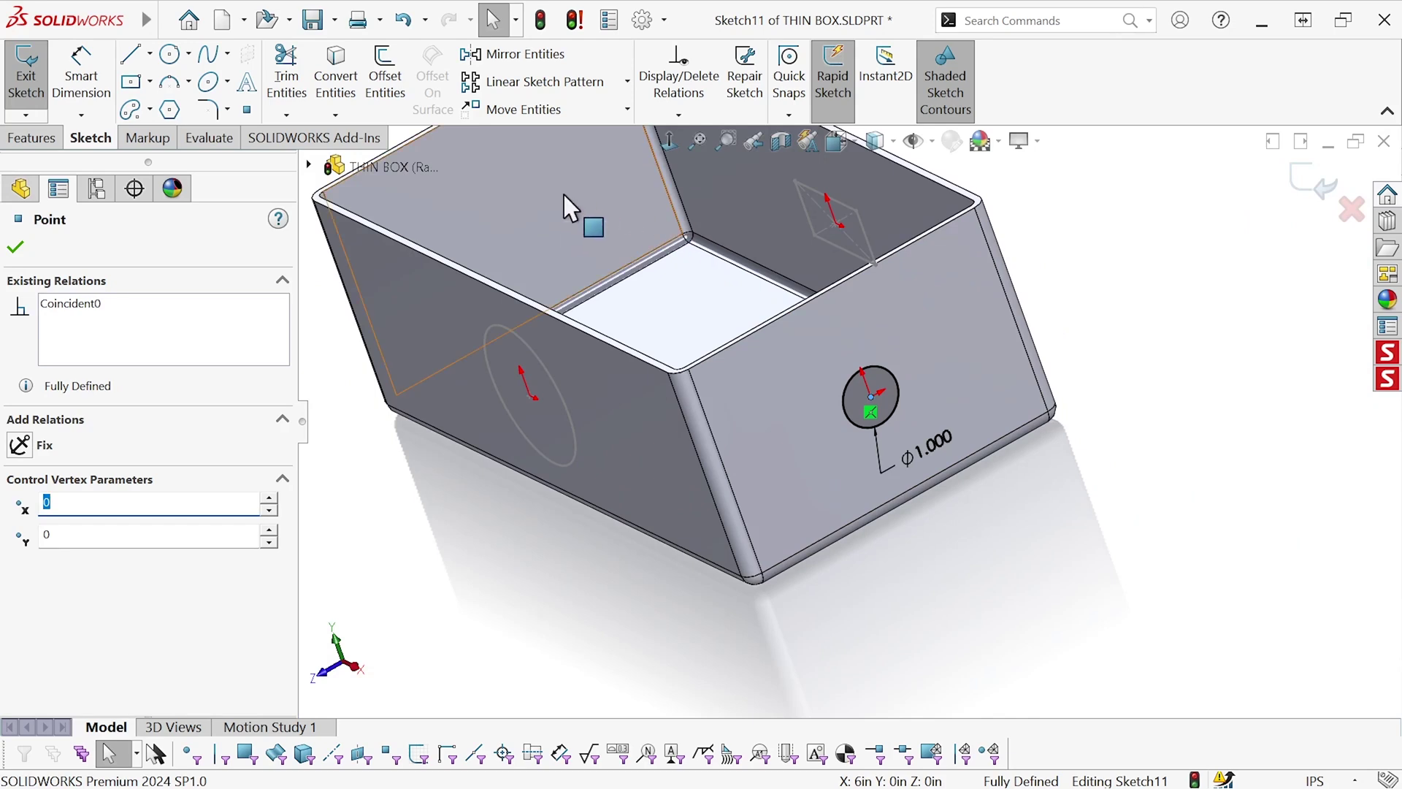
scroll(577, 215, "up", 3)
scroll(908, 304, "down", 1)
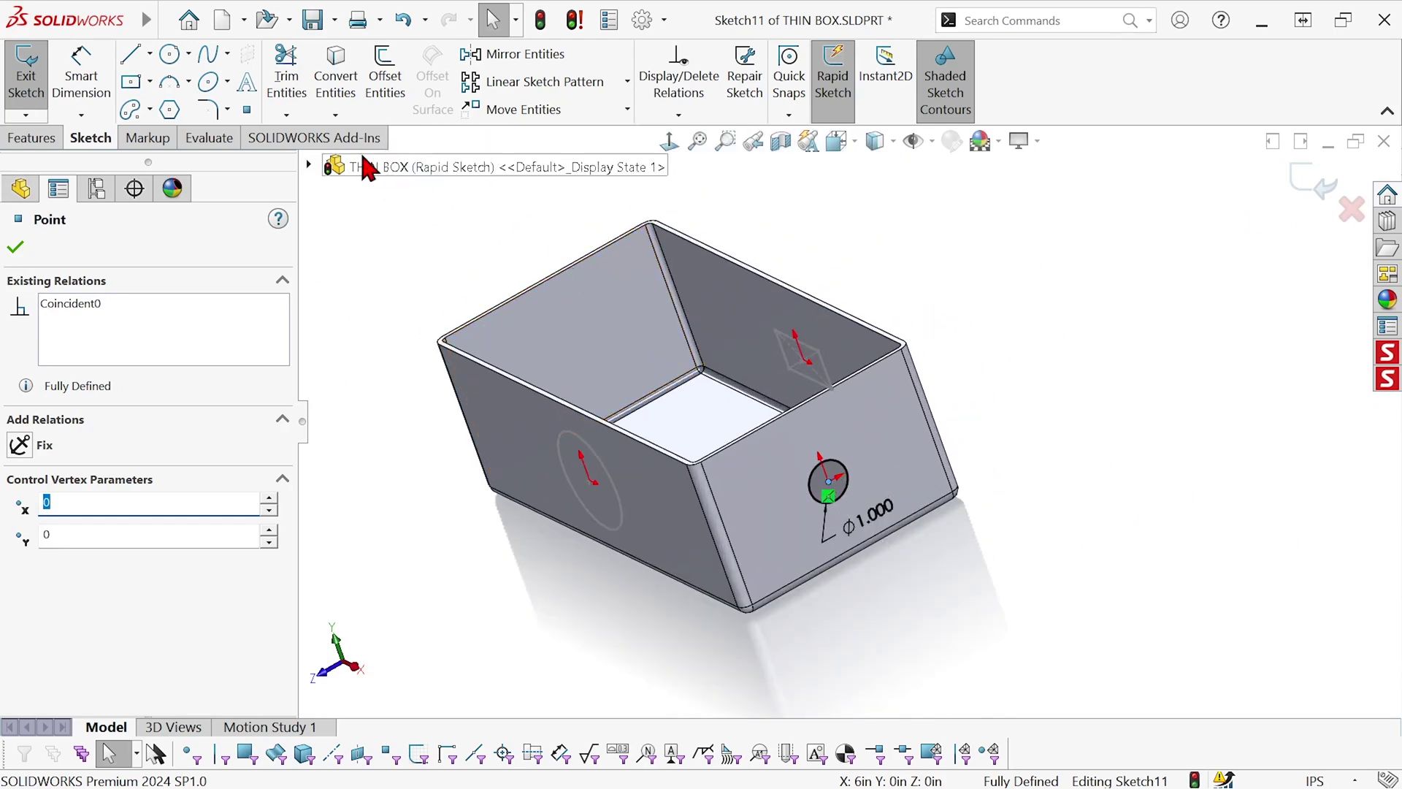
- Draw an eight-sided polygon on the inner wall, discarding the first hexagon attempt
left_click(169, 110)
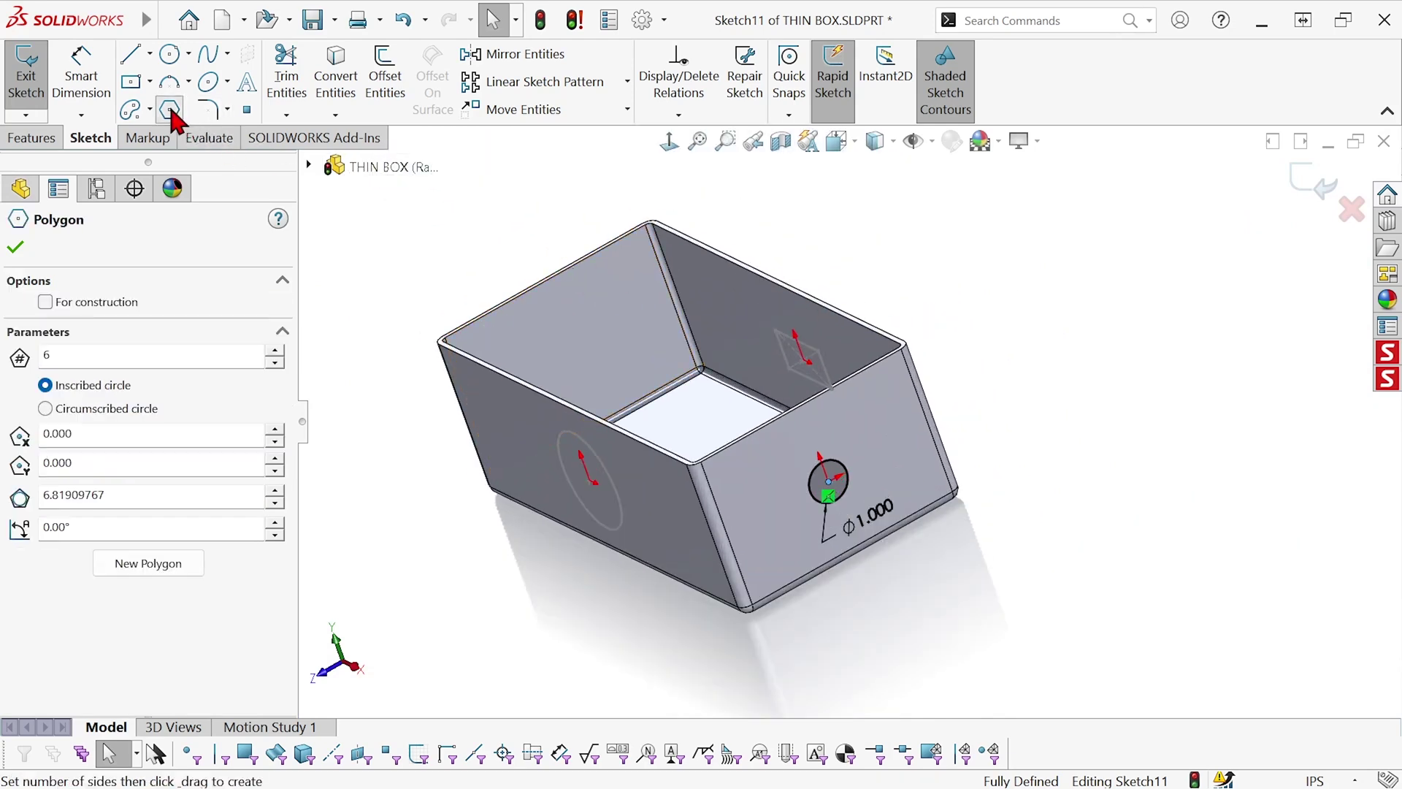
left_click(568, 339)
left_click(566, 339)
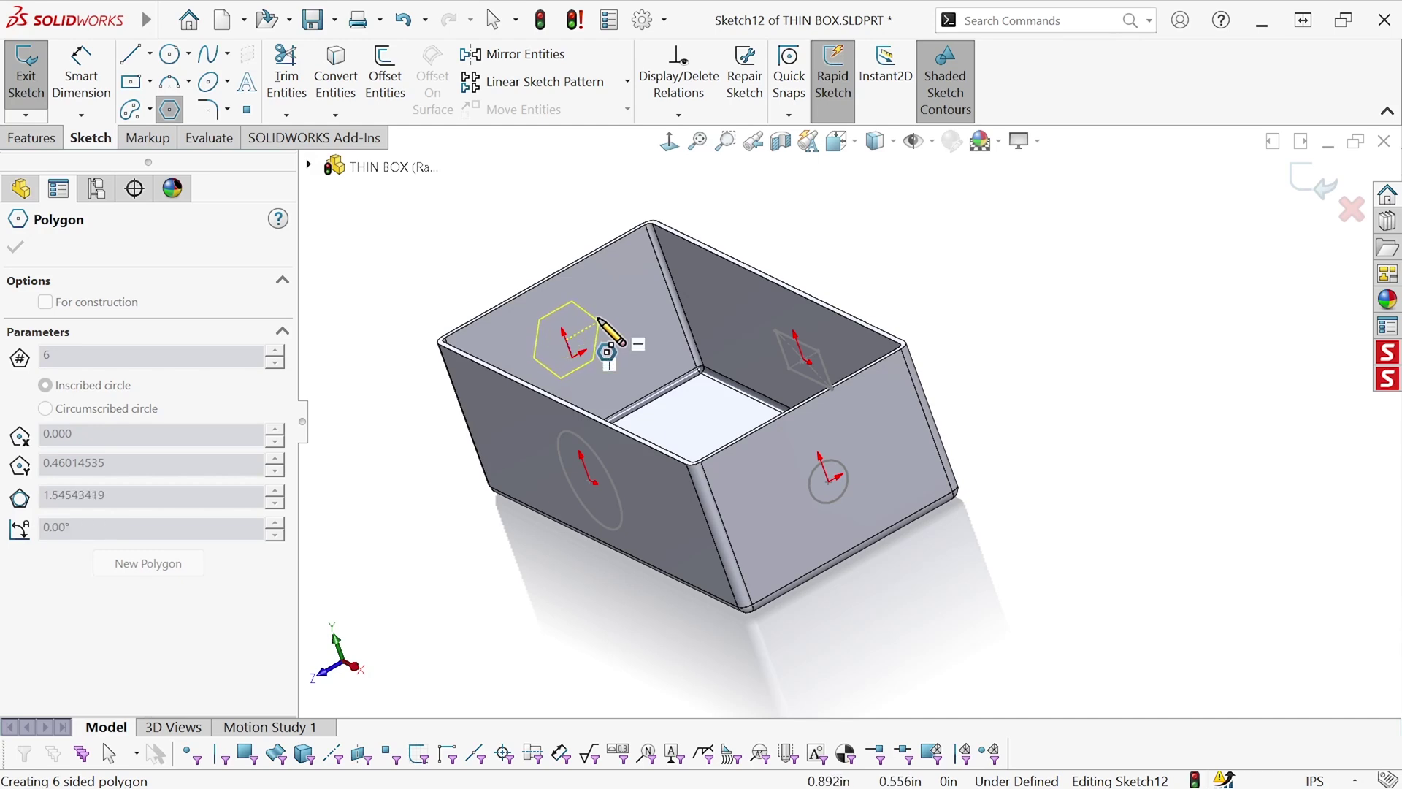
key("Escape")
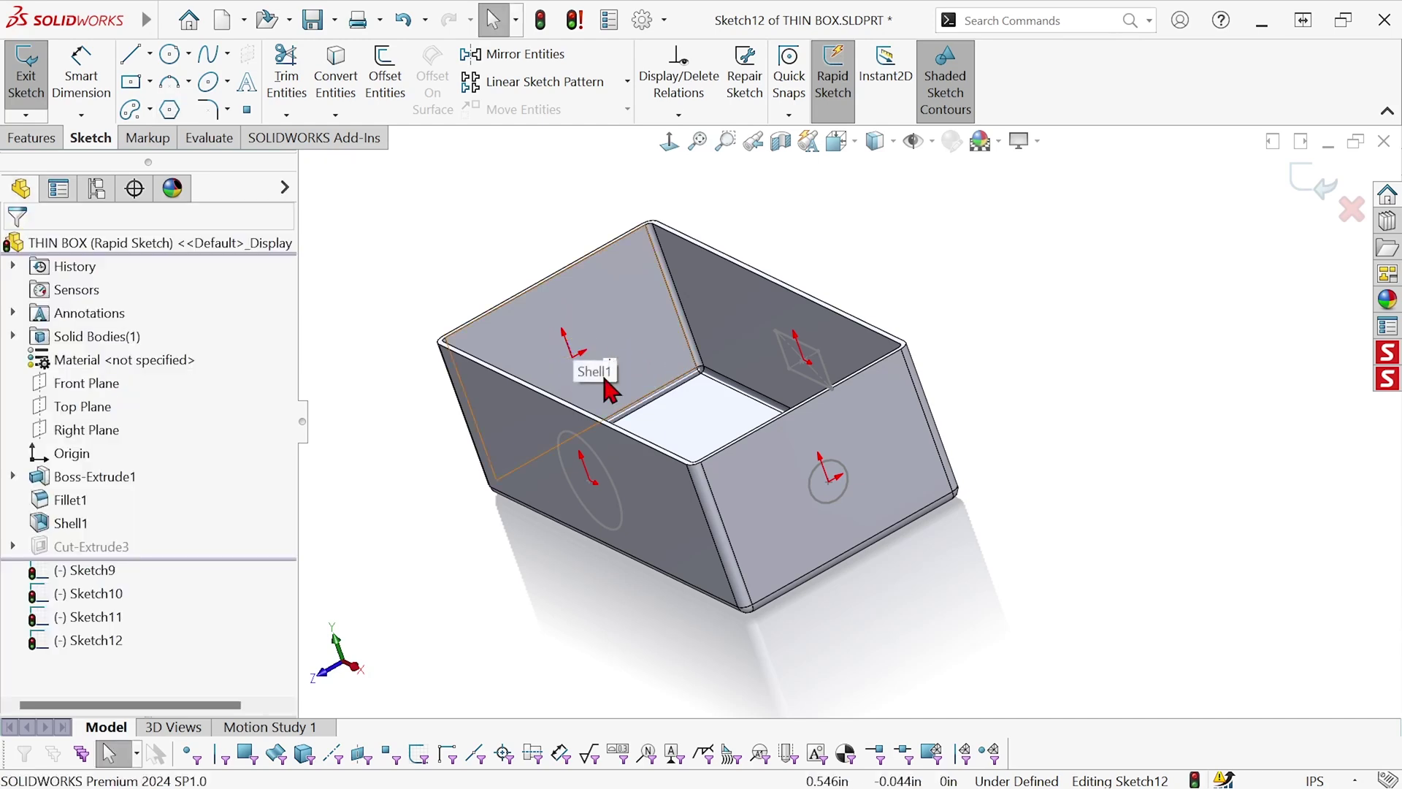
left_click(170, 109)
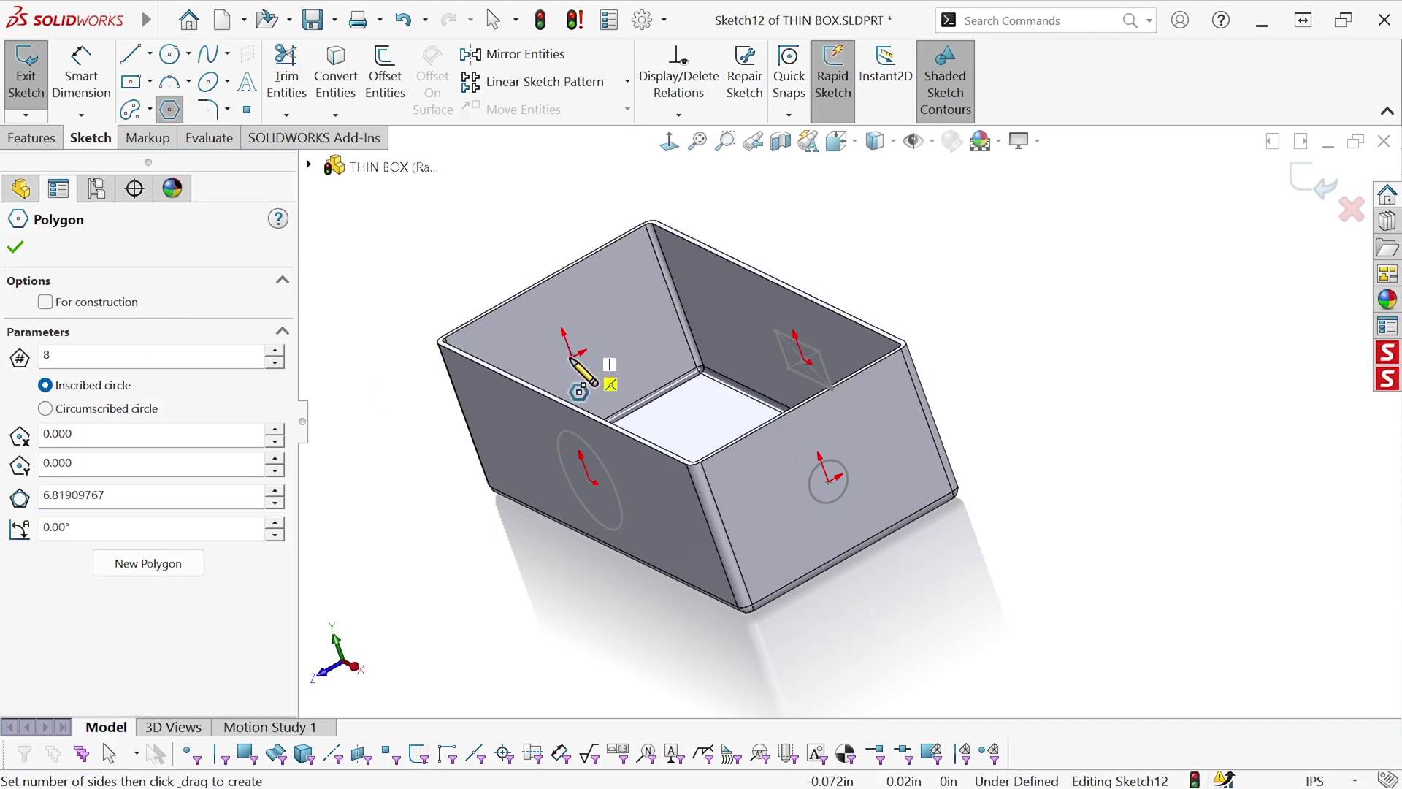
left_click_drag(572, 372, 612, 326)
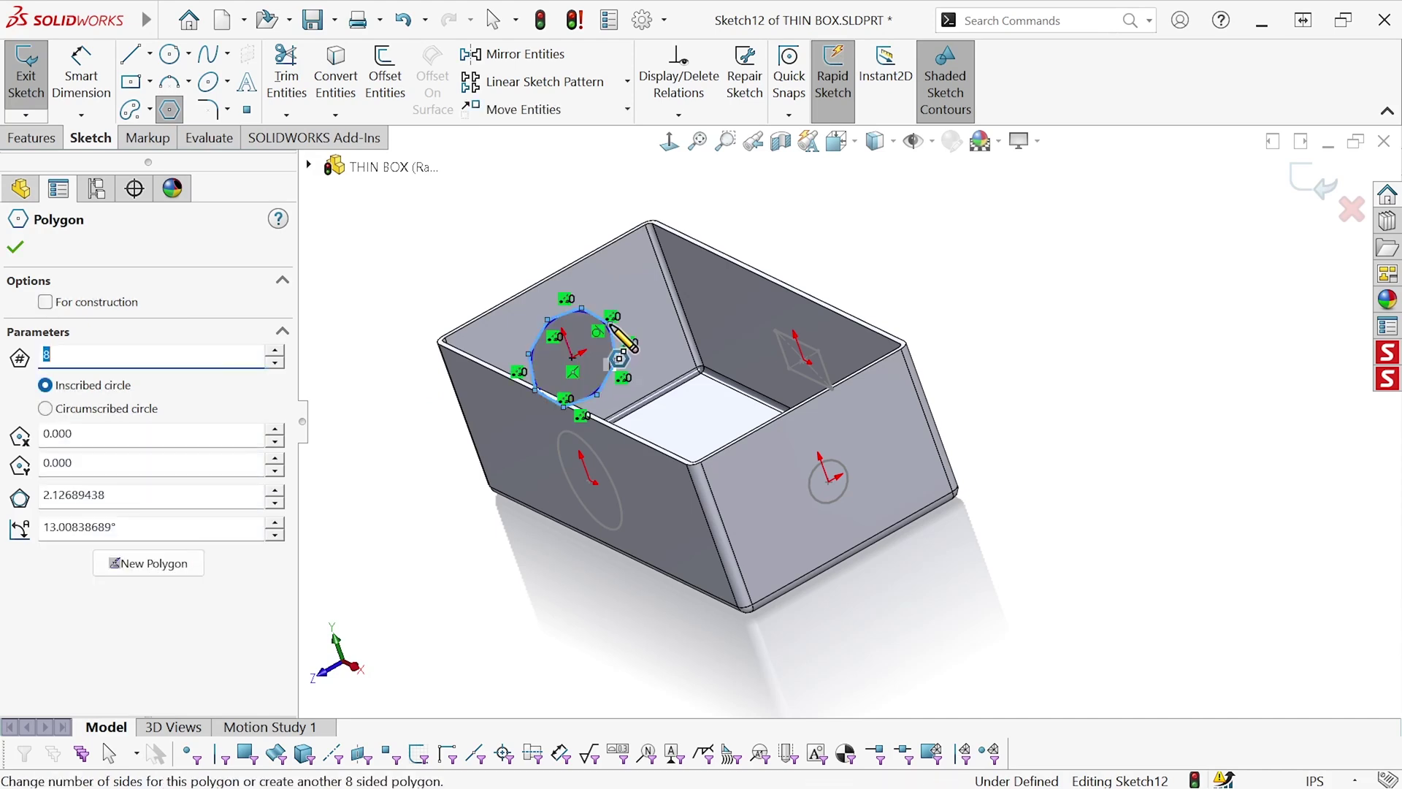
key("Escape")
scroll(598, 333, "down", 3)
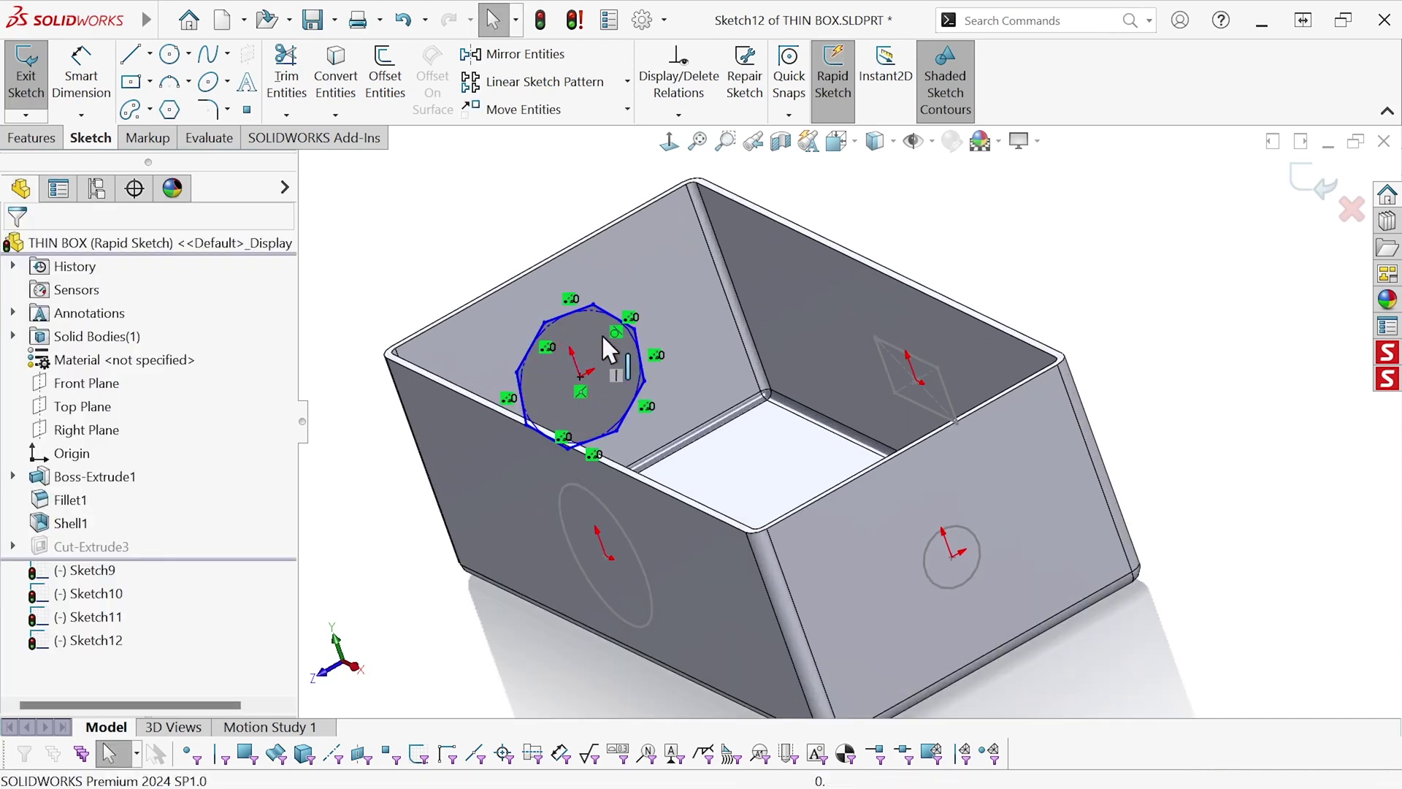
- Make the octagon's top edge horizontal
left_click(574, 310)
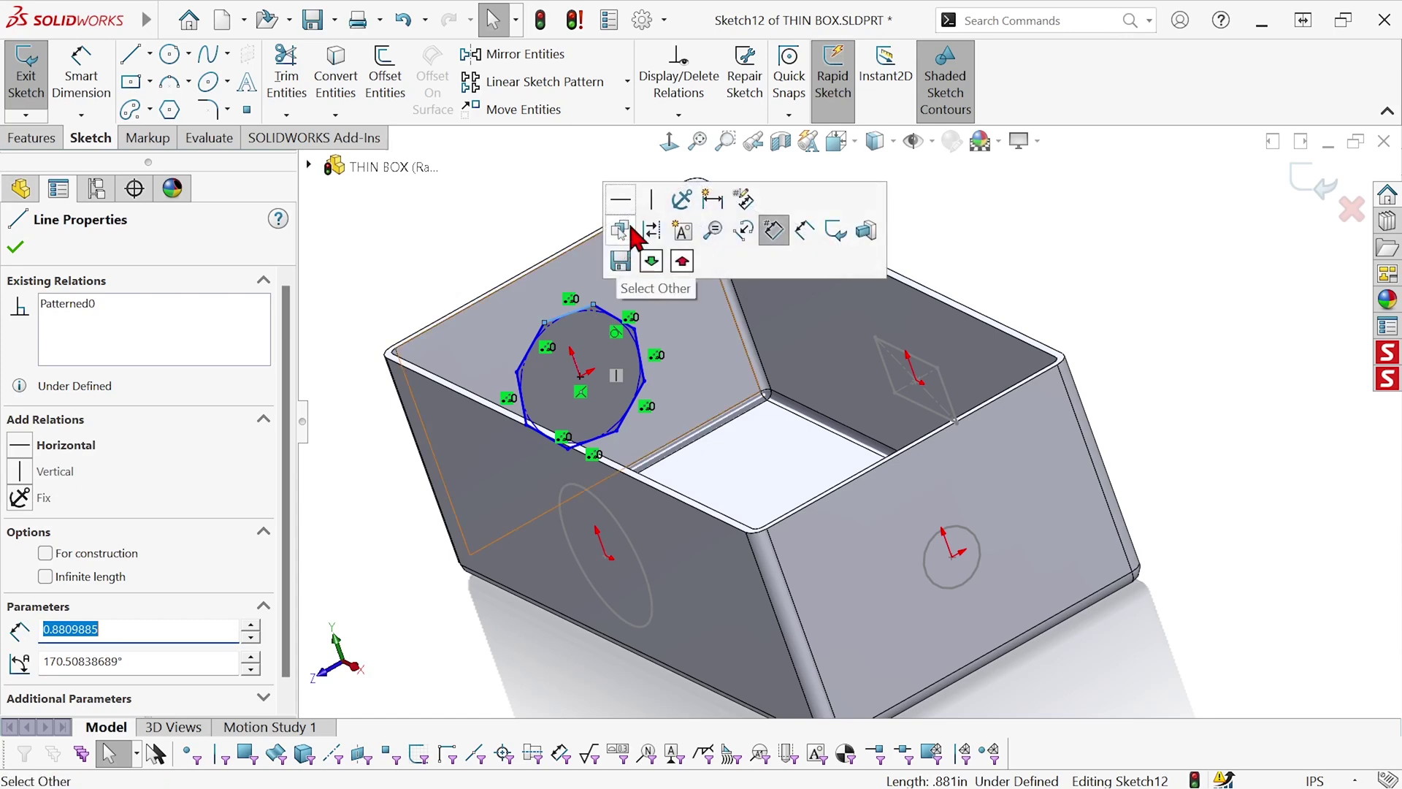
left_click(620, 201)
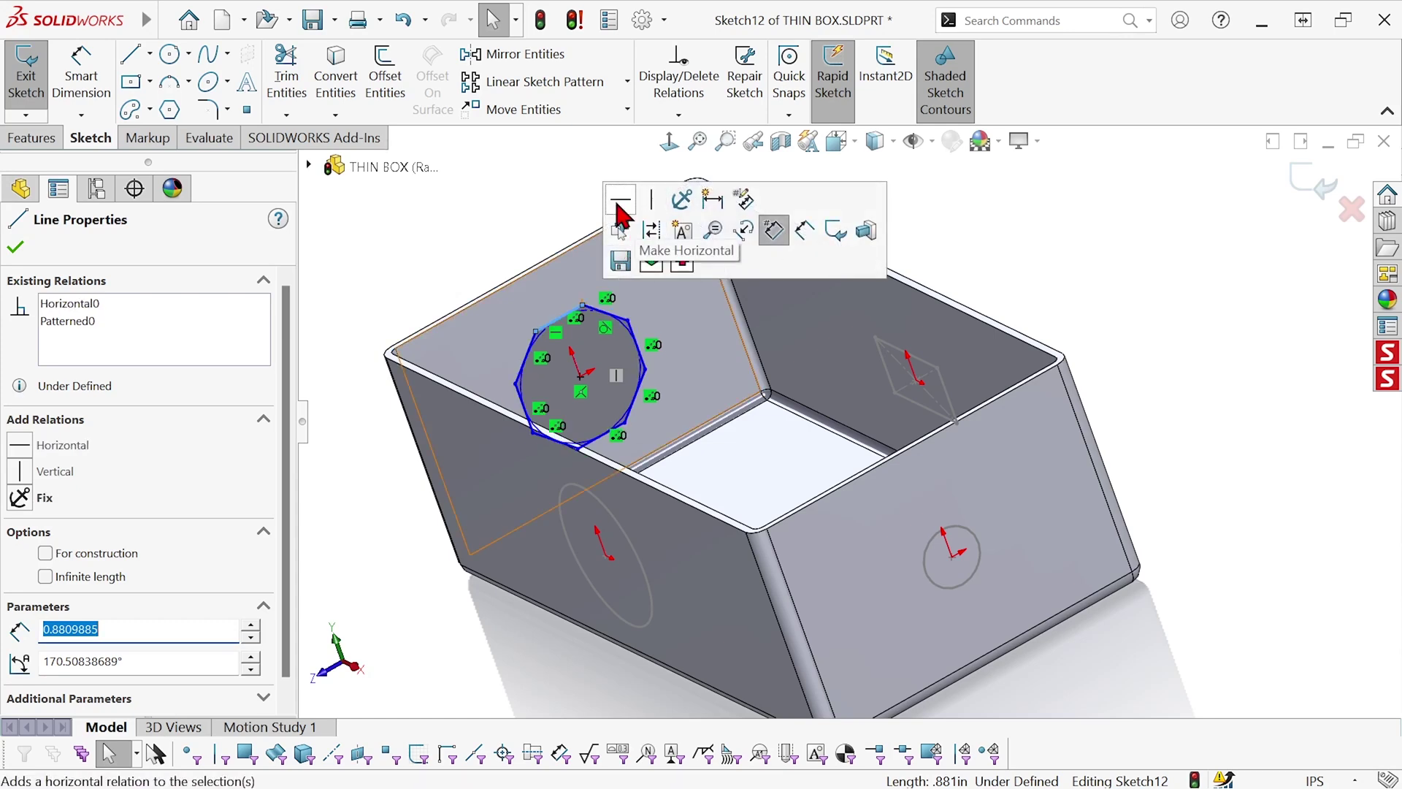
left_click(449, 196)
- Dimension the octagon's inscribed construction circle to Ø1.5
left_click(81, 73)
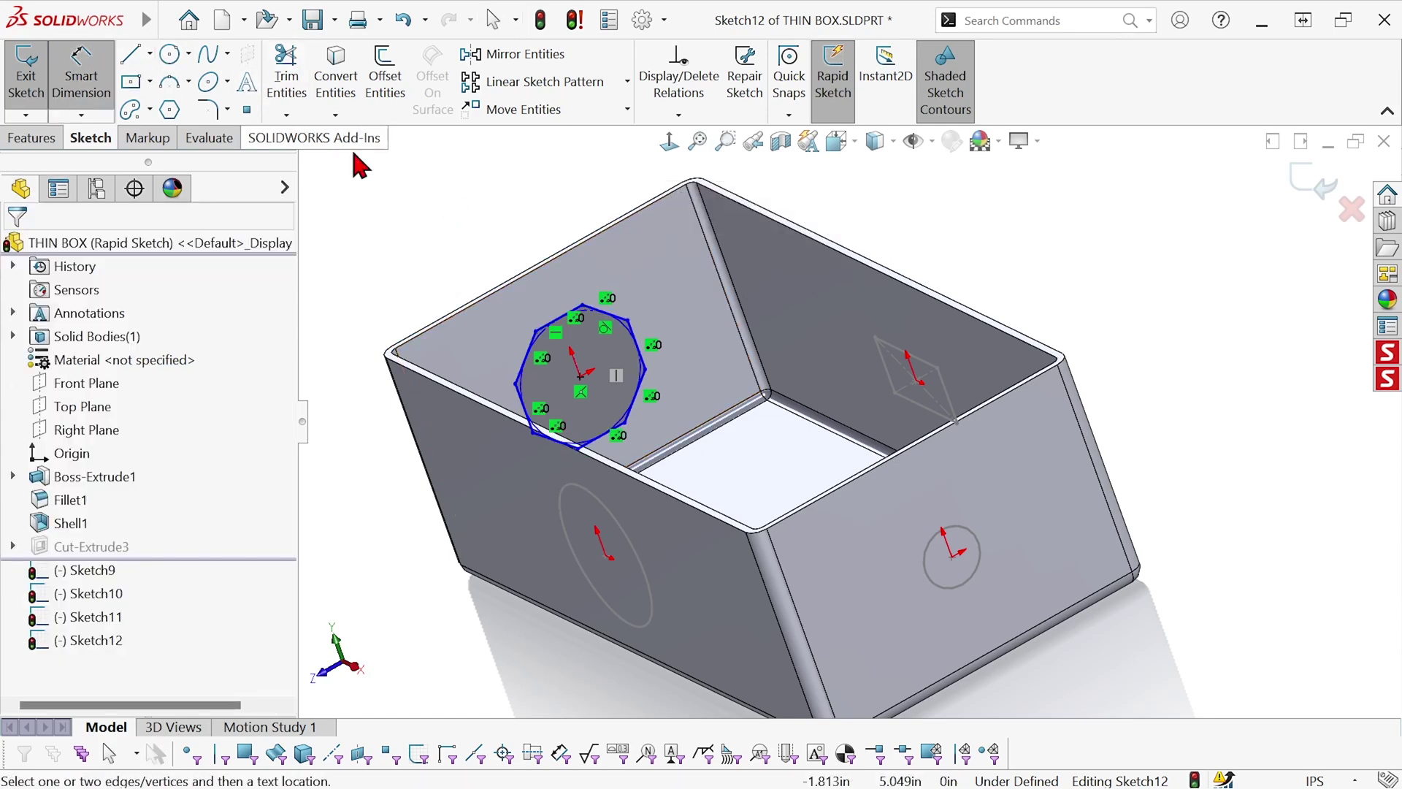
left_click(621, 325)
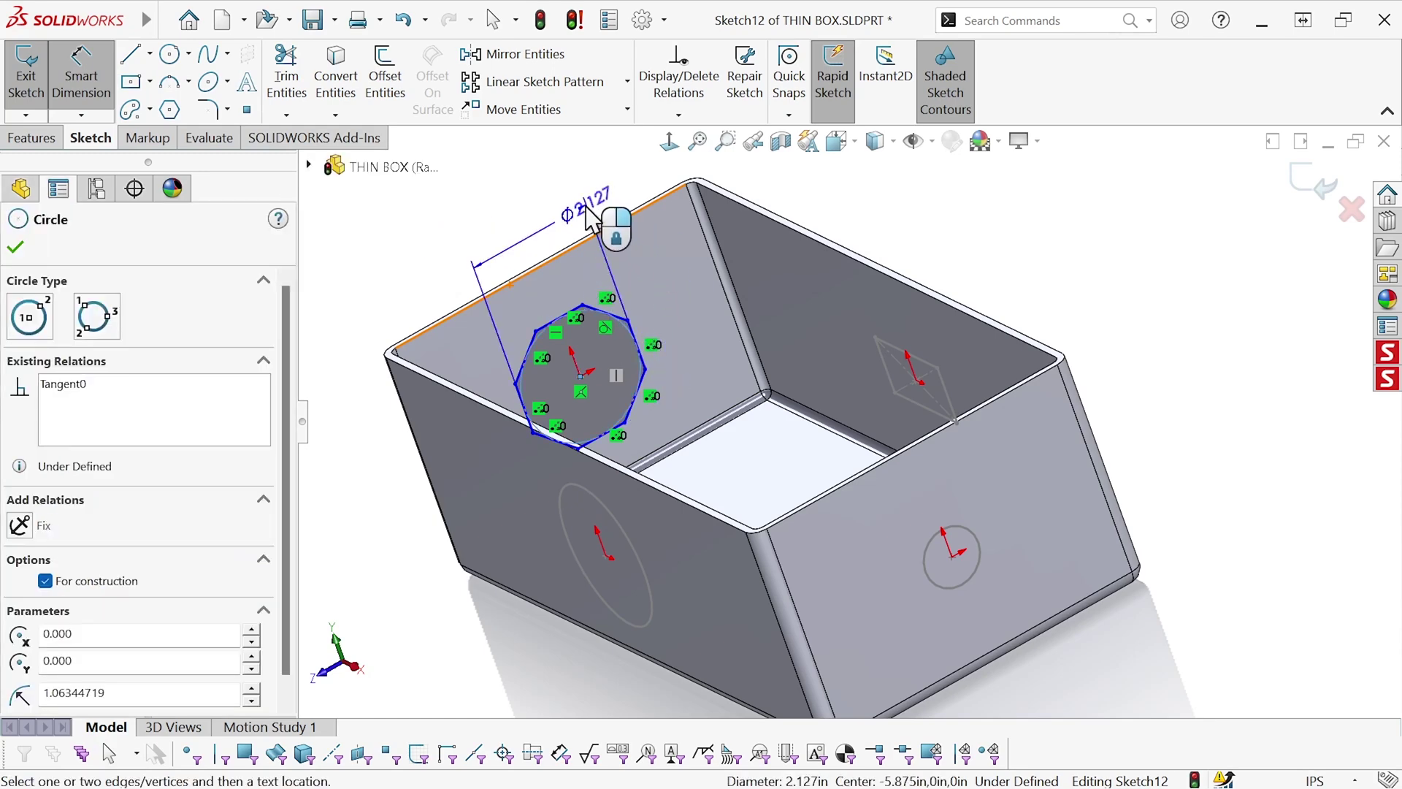
left_click(521, 206)
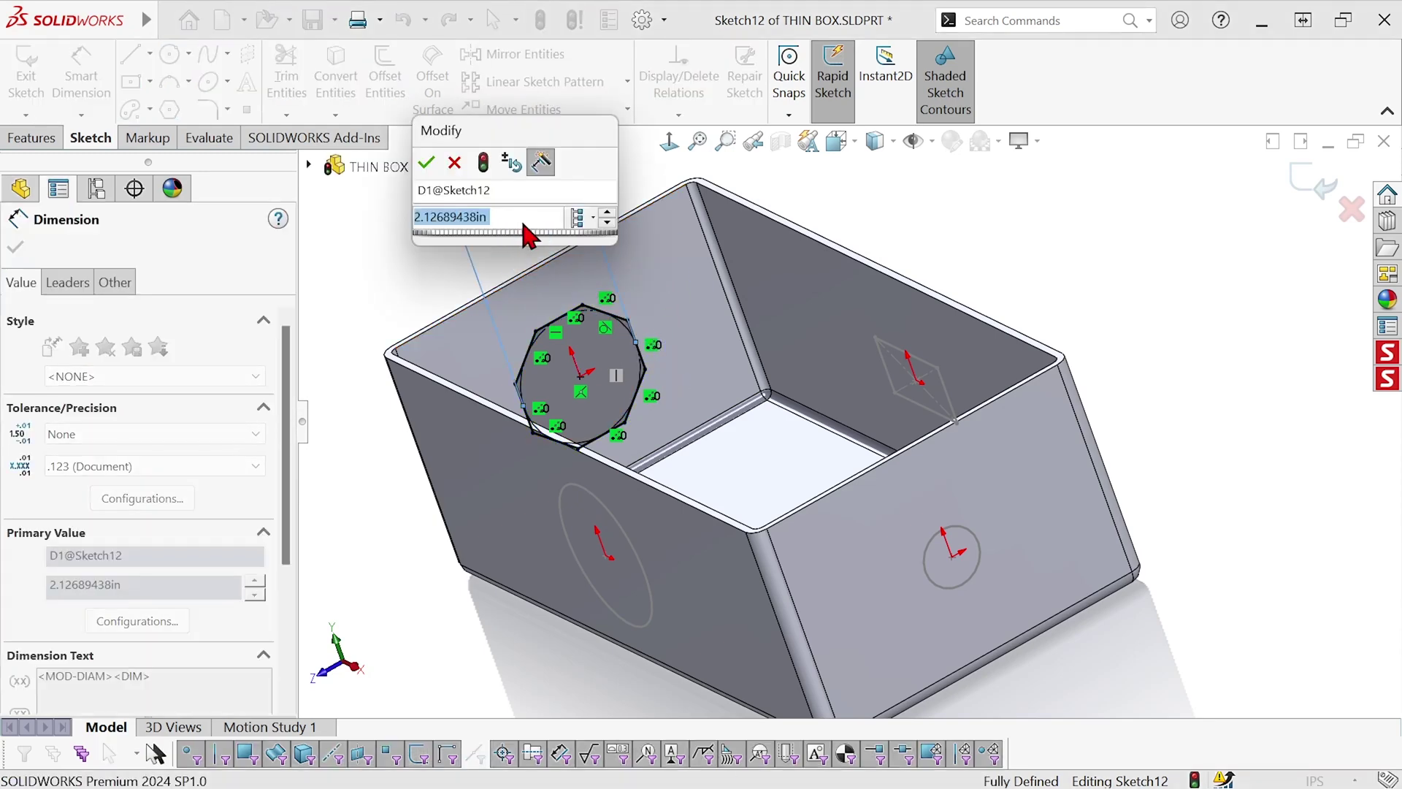
type("1.5")
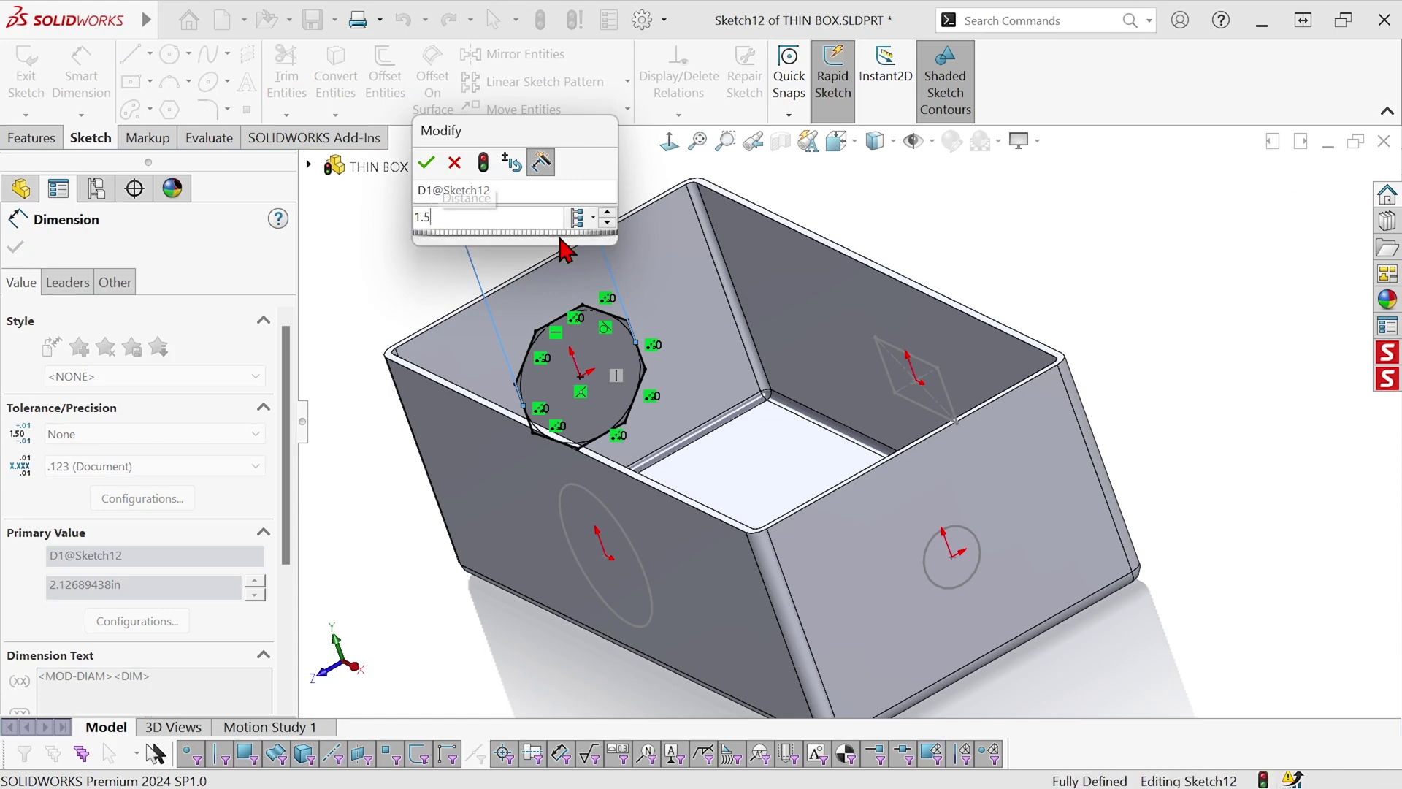
key("Return")
key("Escape")
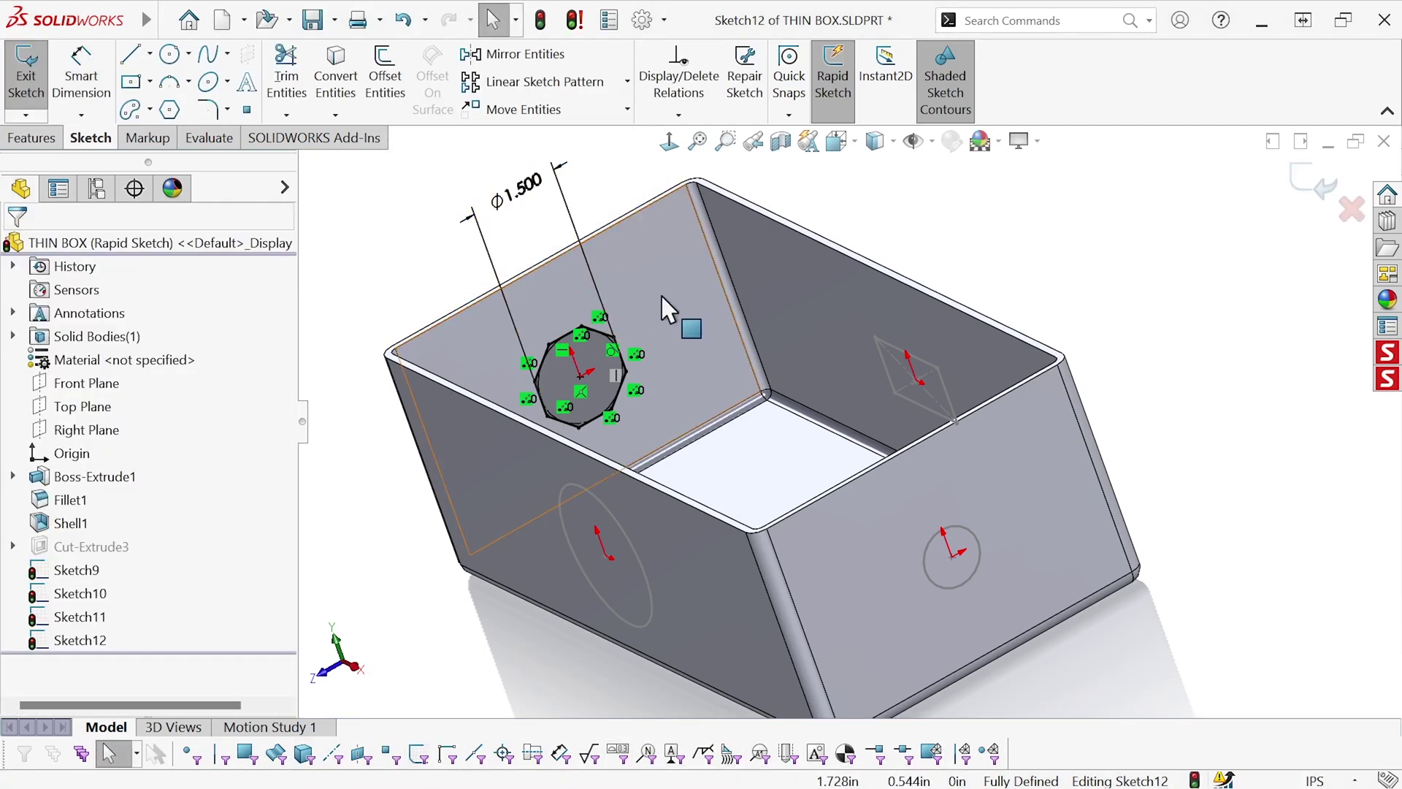
- Exit the octagon sketch and rotate the view to show the whole box
left_click(1312, 184)
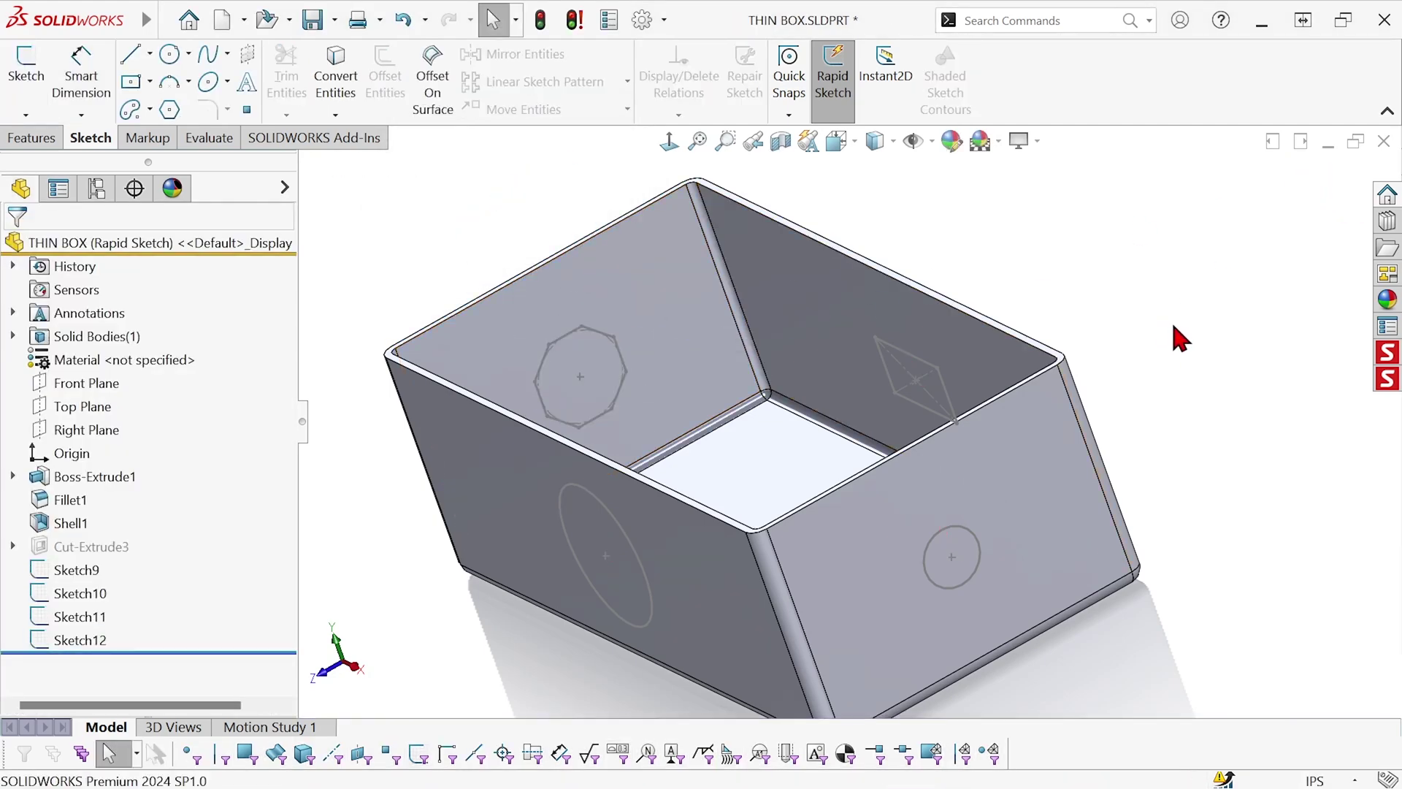
mouse_move(1180, 335)
middle_mouse_down()
mouse_move(1179, 369)
mouse_move(1197, 330)
mouse_move(903, 371)
mouse_move(774, 366)
mouse_move(803, 424)
middle_mouse_up()
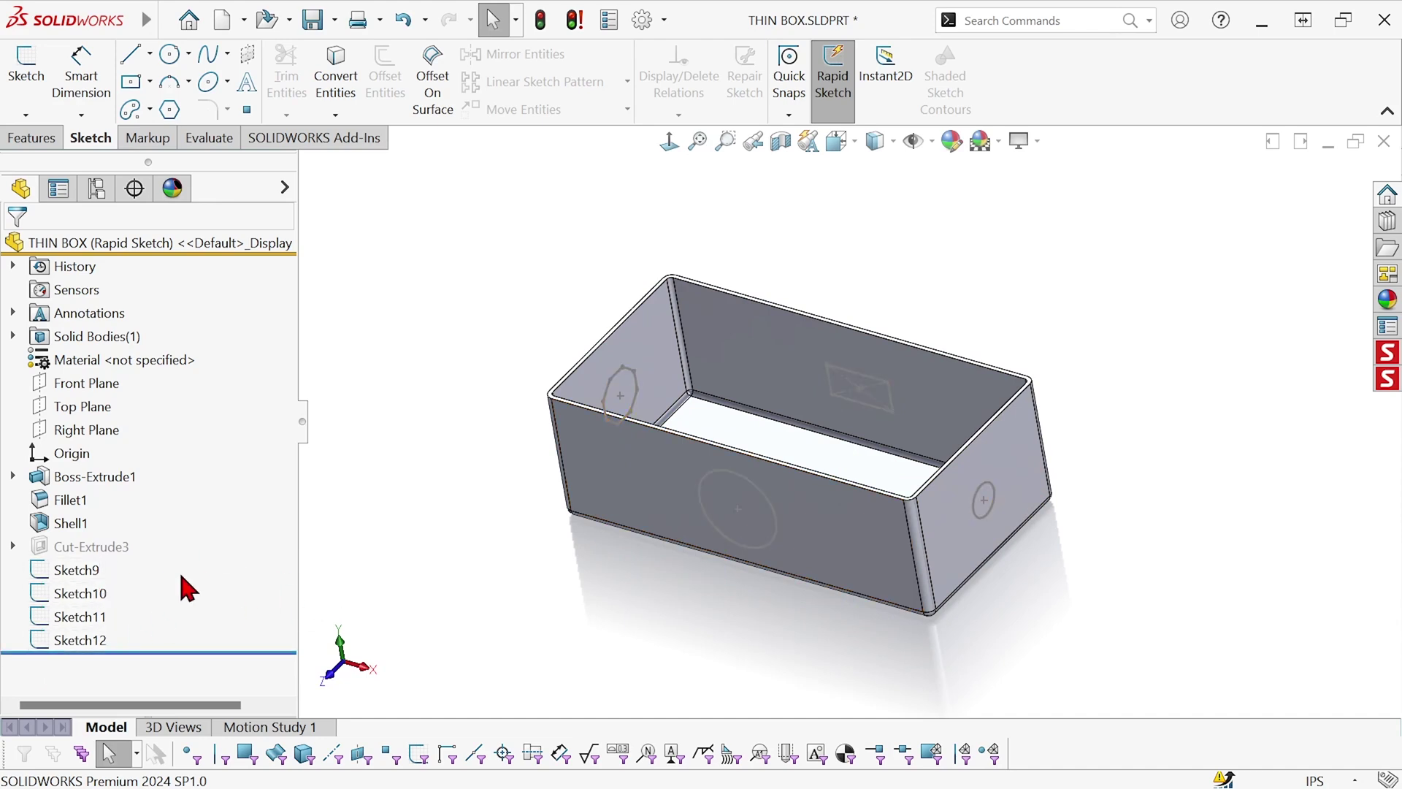
mouse_move(42, 578)
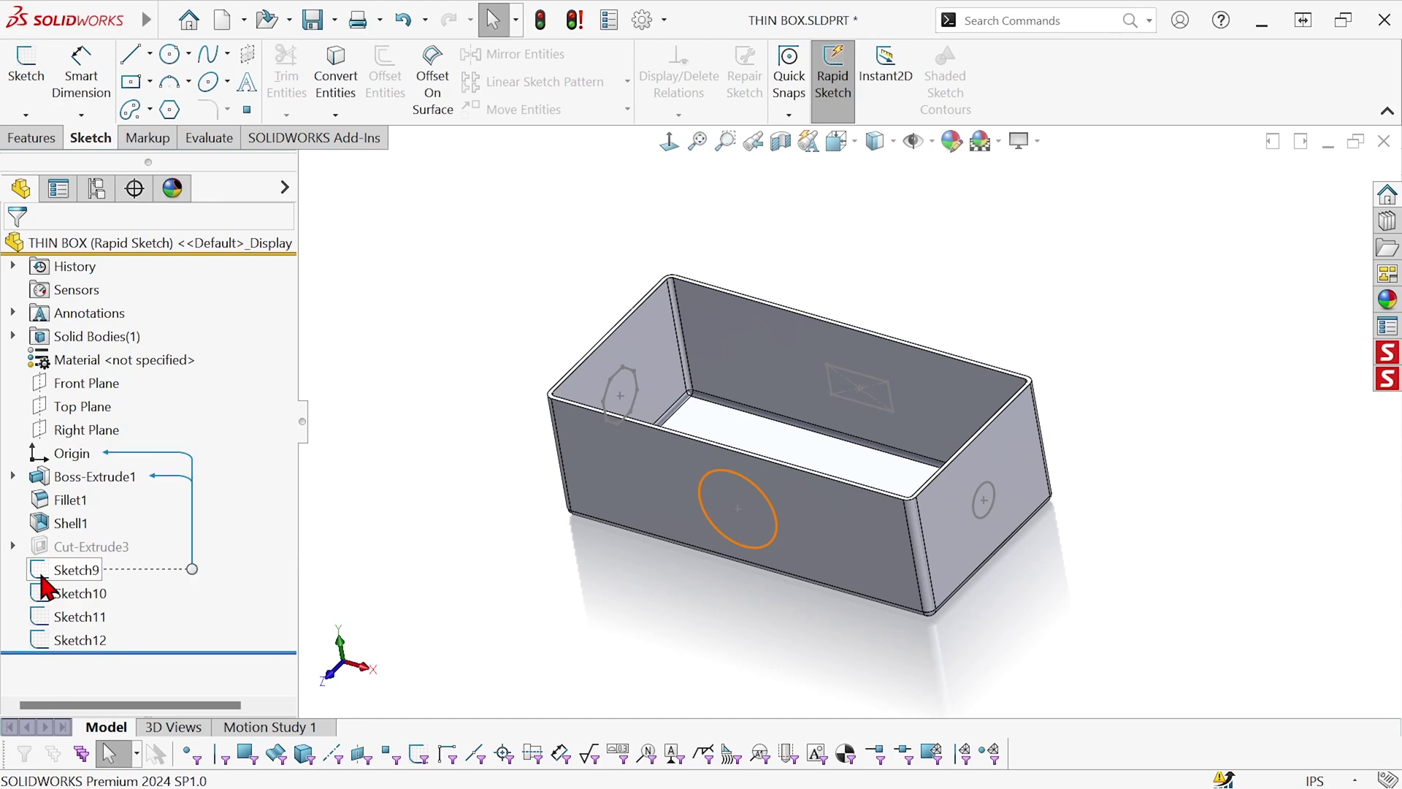
- Cut the Ø2.500 Sketch9 circle through the front wall with Extruded Cut Up To Next
left_click(41, 575)
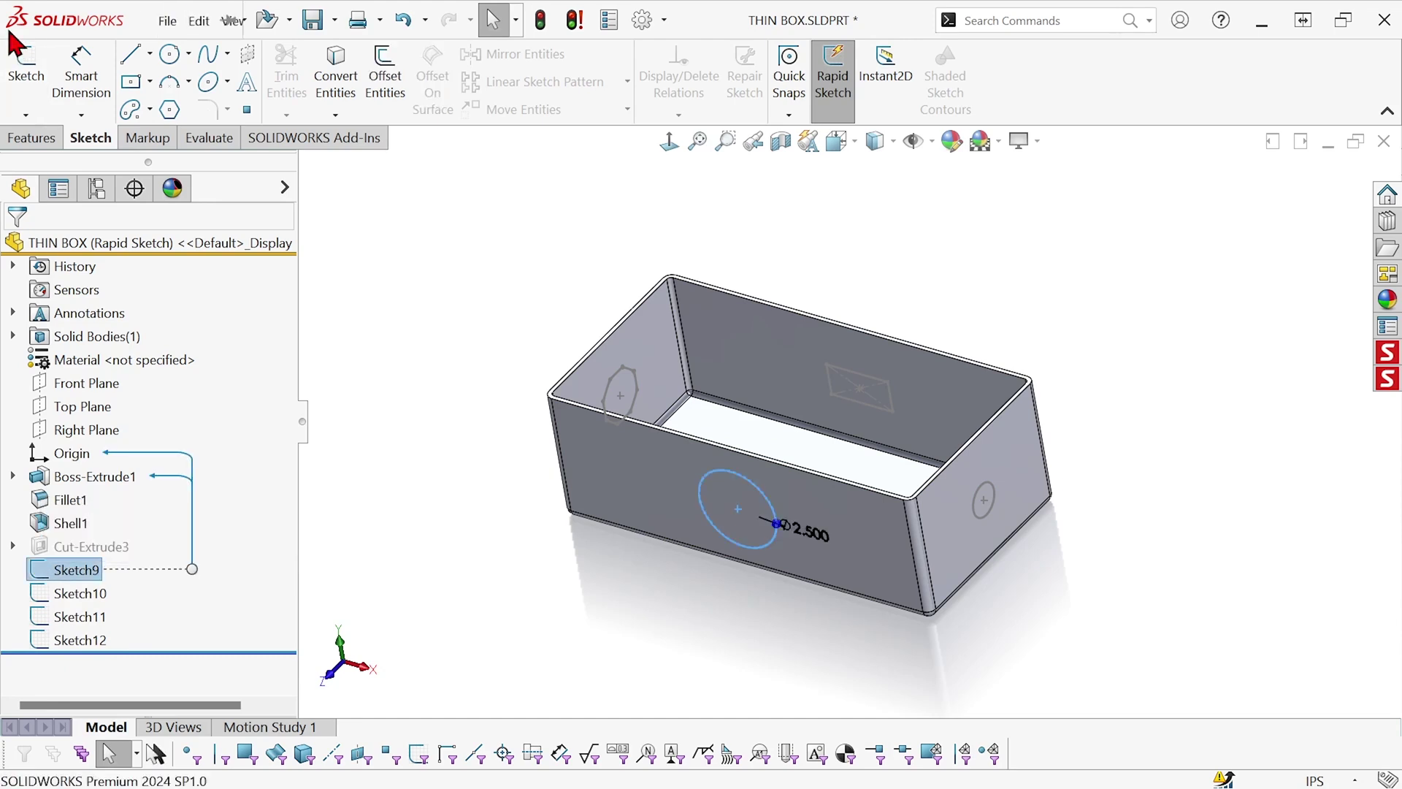
left_click(29, 138)
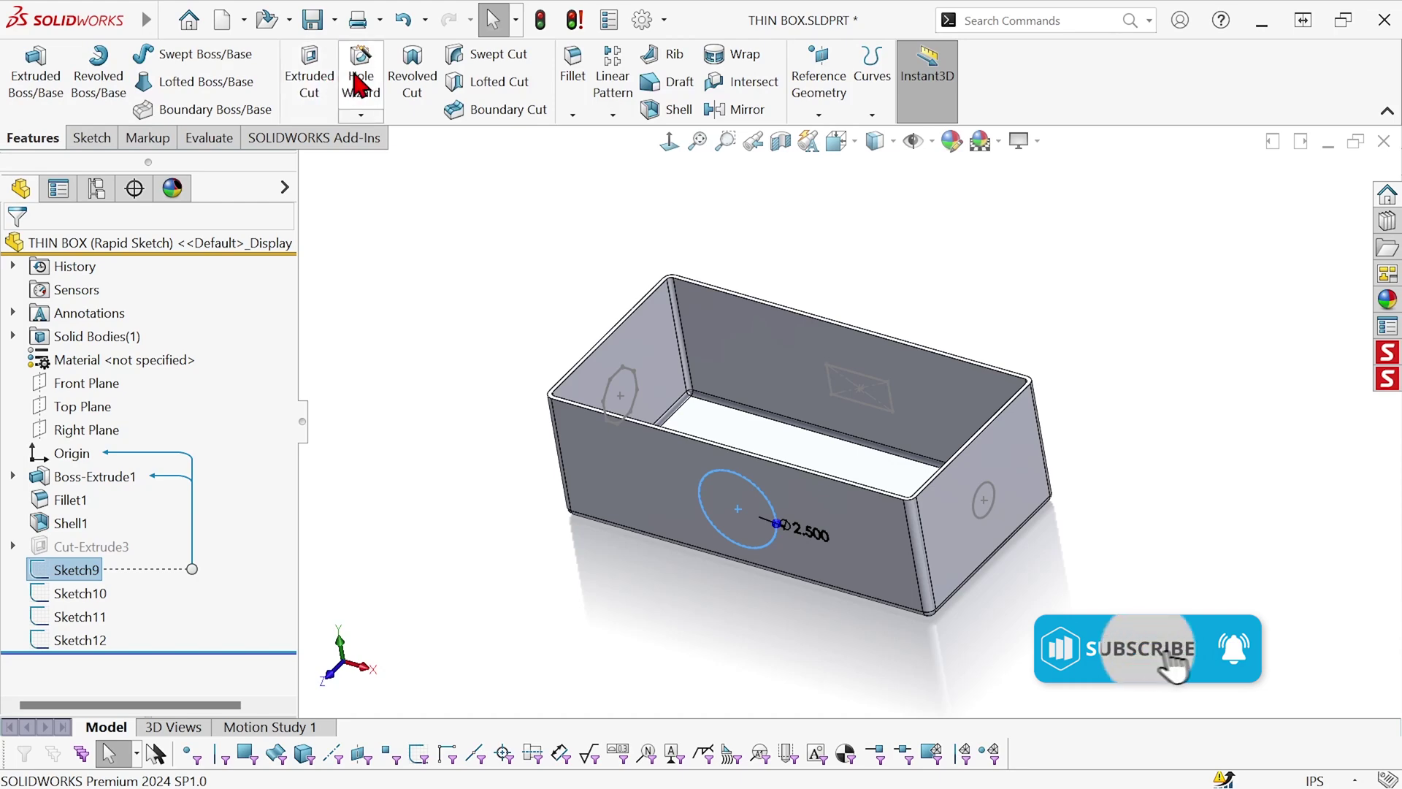
left_click(309, 77)
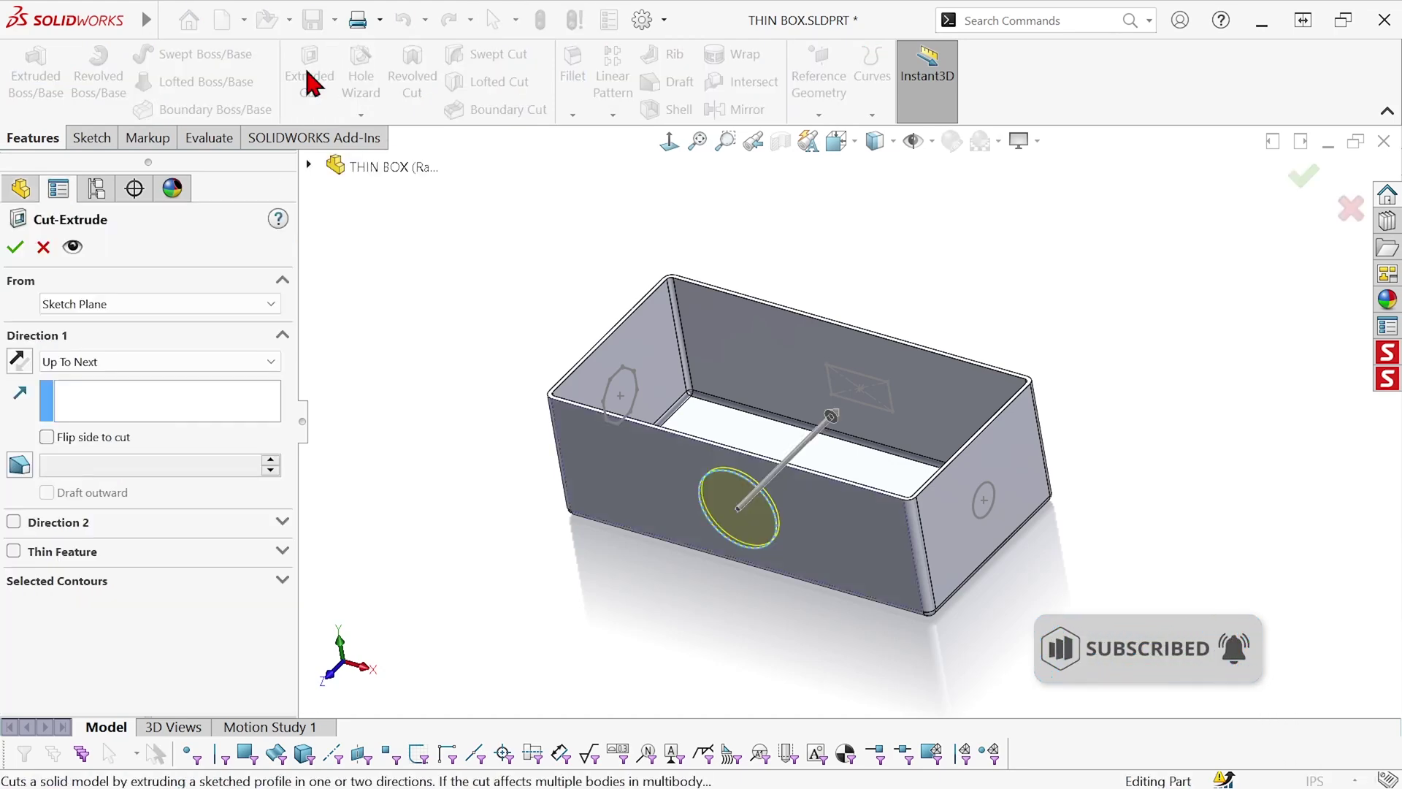
right_click(395, 286)
left_click(435, 188)
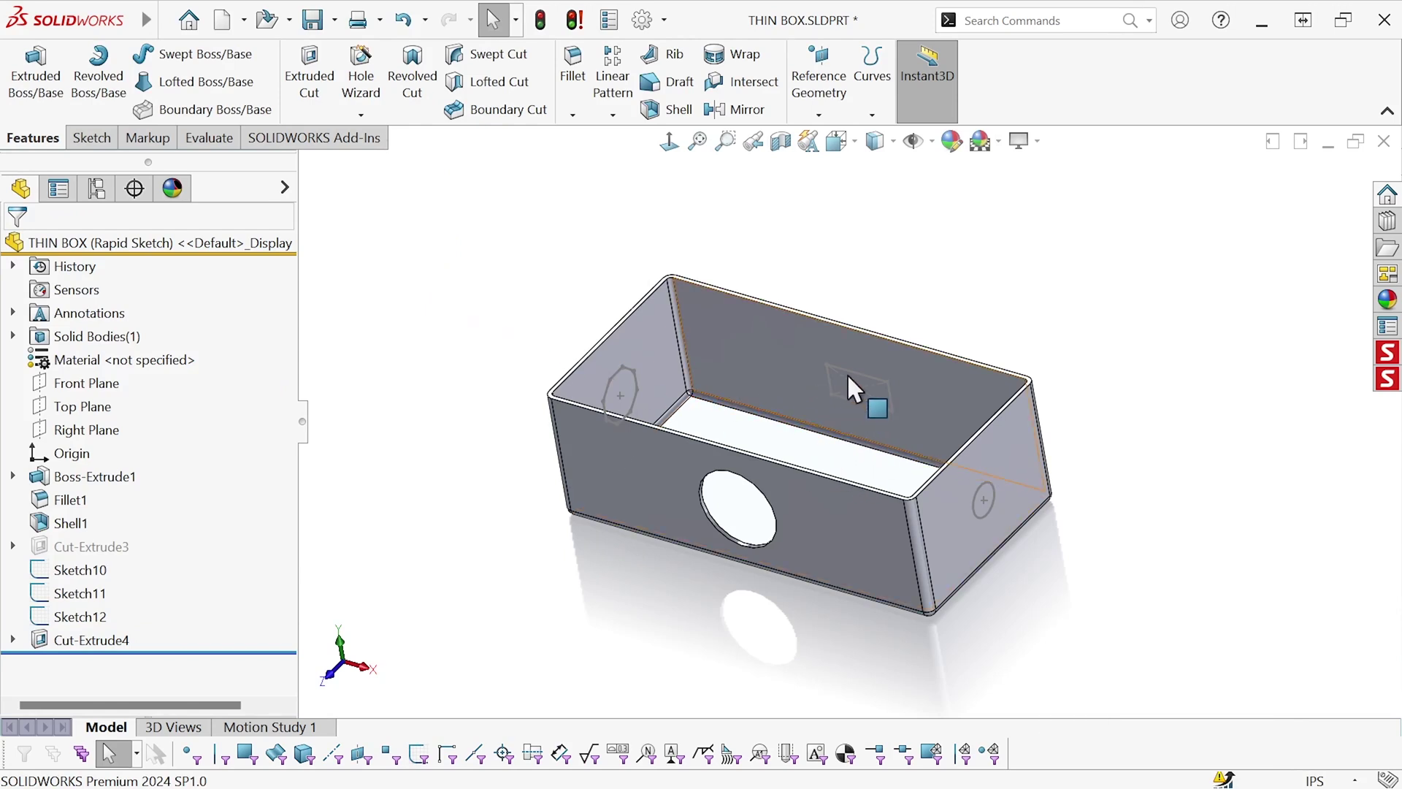
- Return to the Sketch tools and turn Rapid Sketch on
left_click(90, 138)
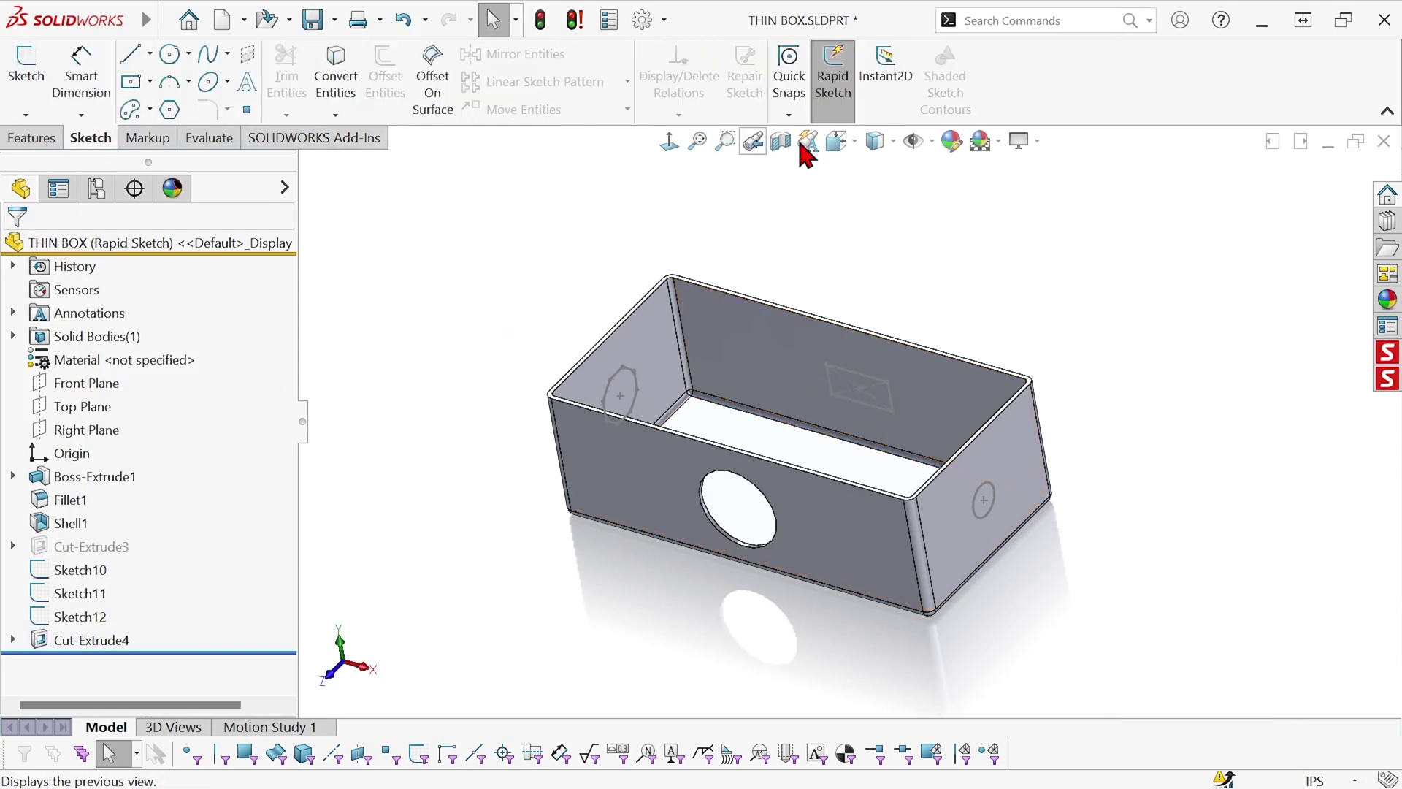
left_click(839, 115)
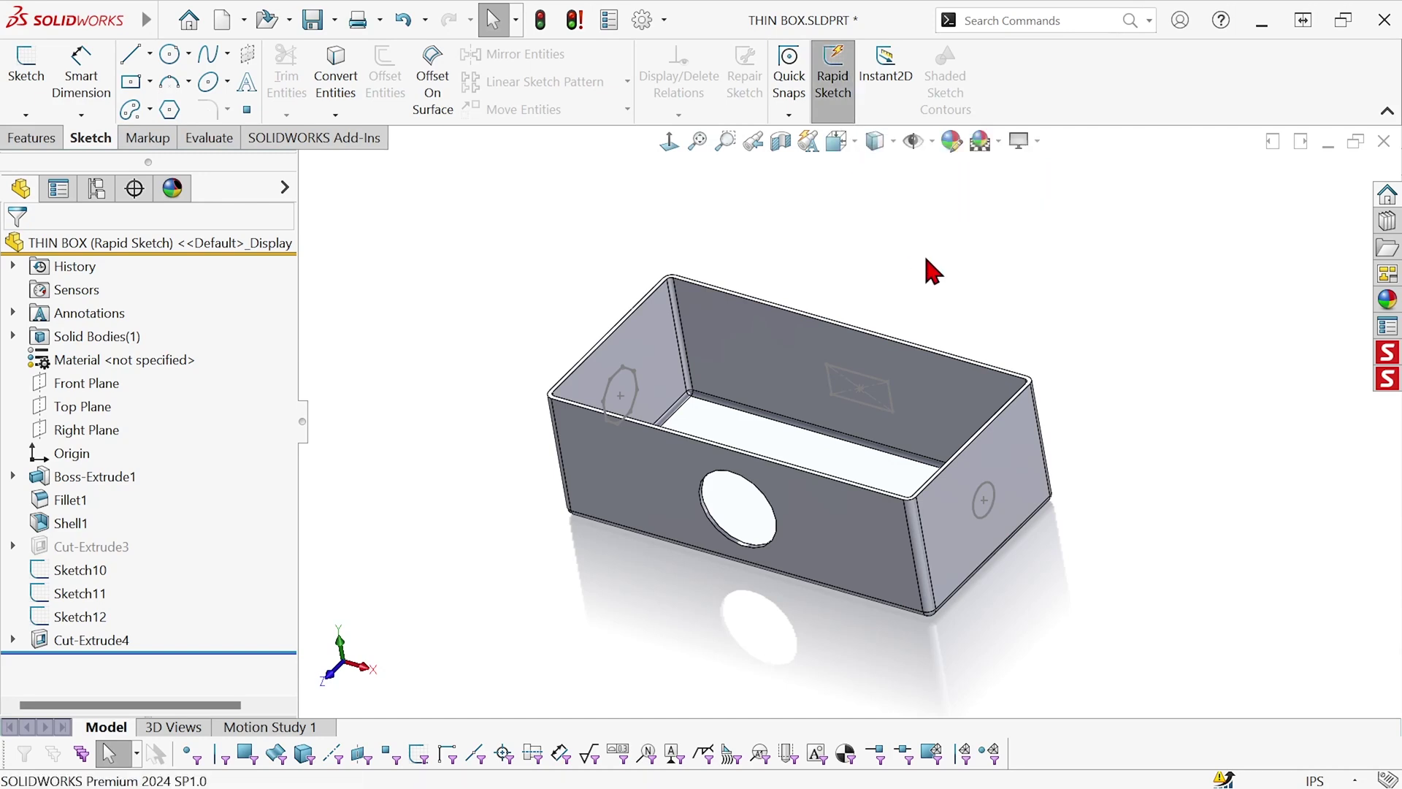